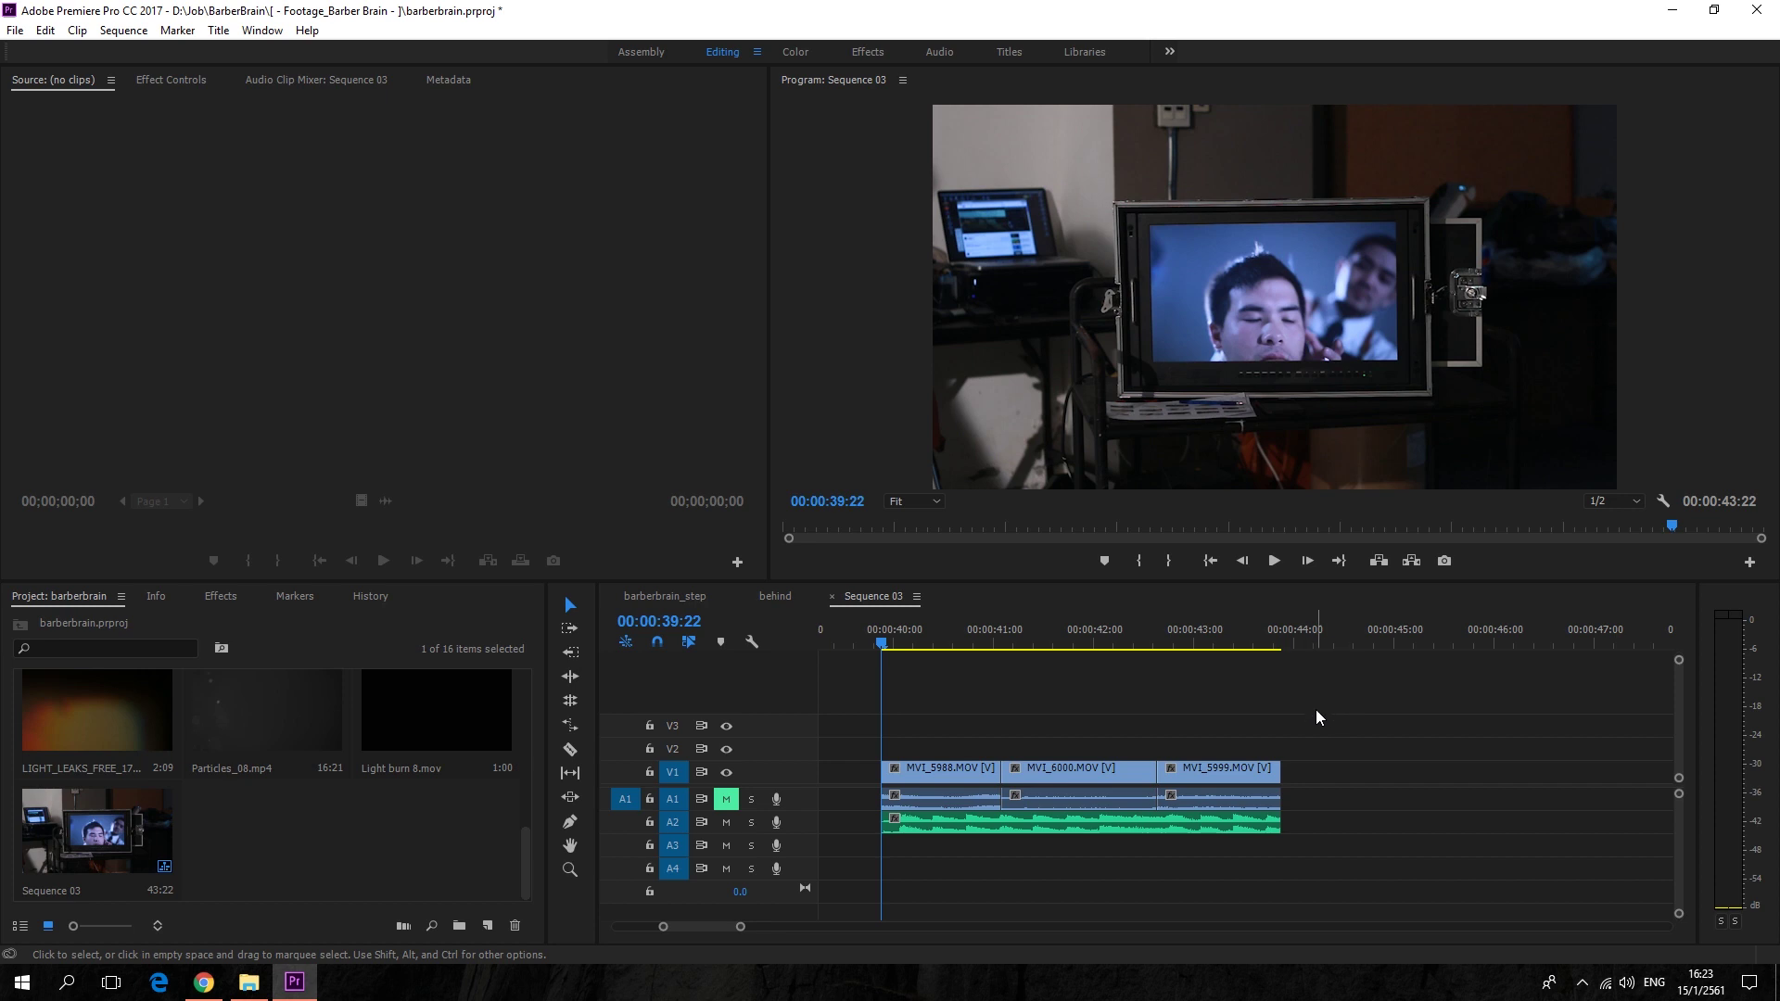
Mute audio track A2 and scrub around the 40-second mark to preview silently
{"action": "left_click", "coordinate": [726, 822]}
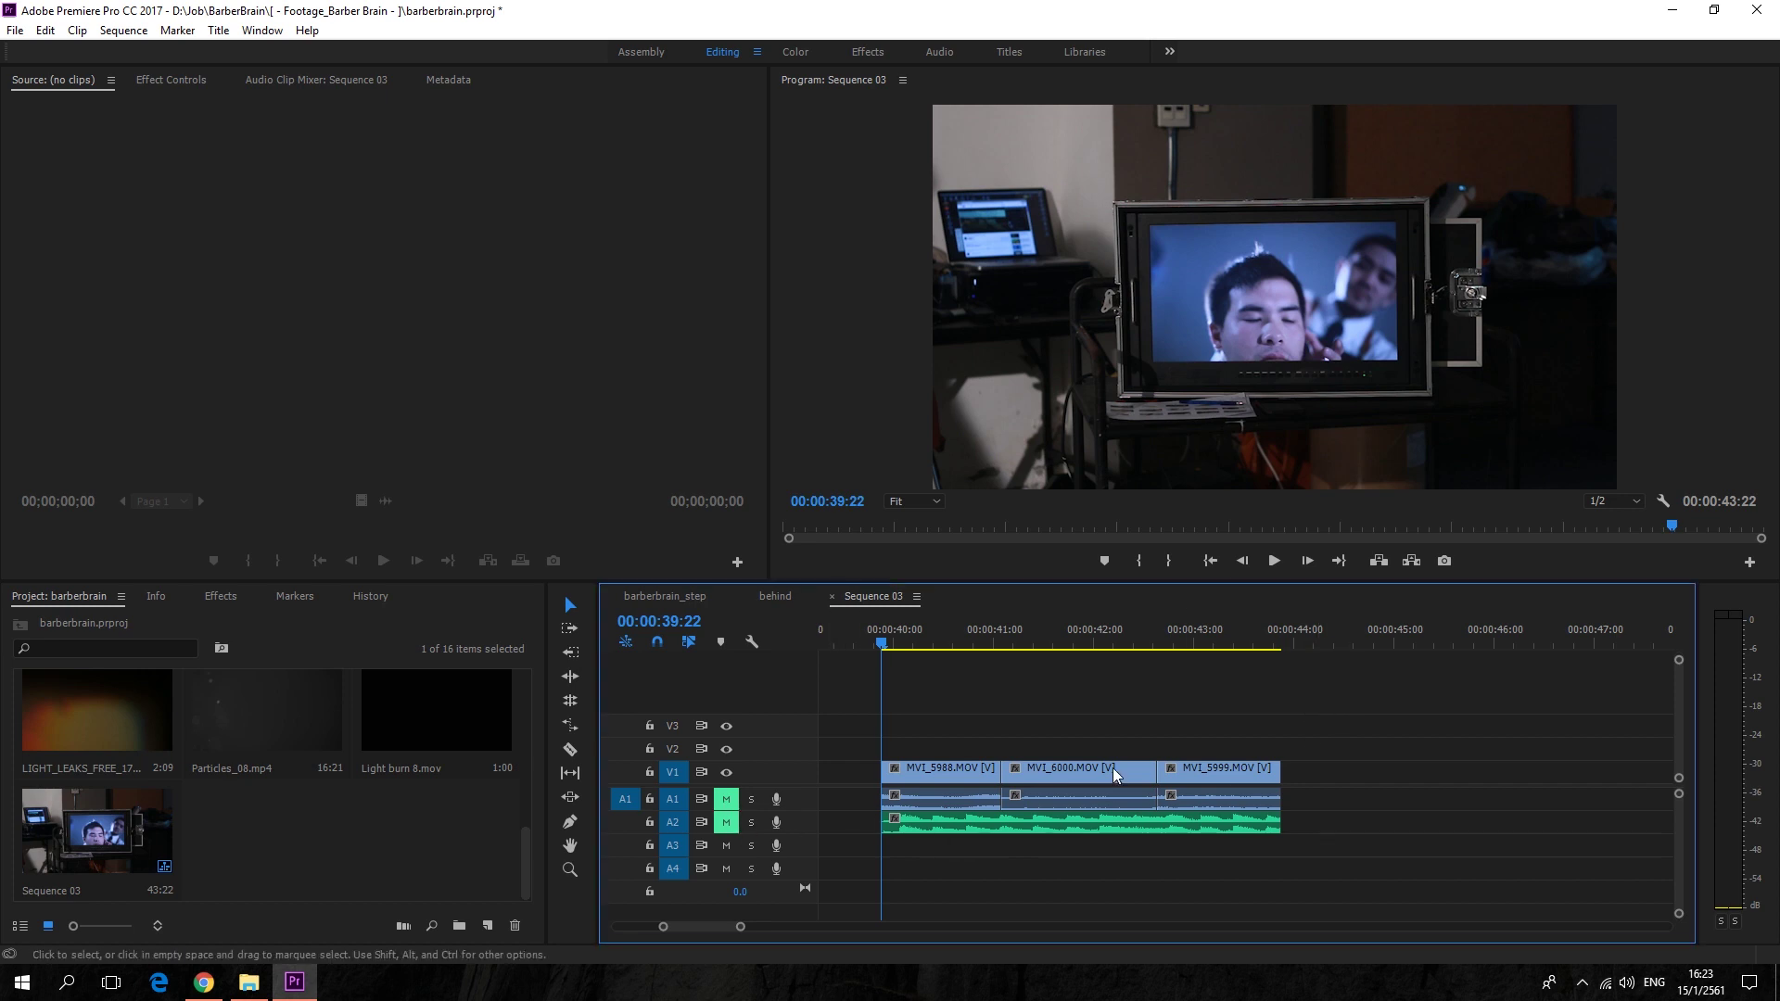
{"action": "mouse_move", "coordinate": [957, 644]}
{"action": "left_mouse_down"}
{"action": "mouse_move", "coordinate": [908, 642]}
{"action": "mouse_move", "coordinate": [1015, 647]}
{"action": "mouse_move", "coordinate": [981, 645]}
{"action": "left_mouse_up"}
Preview LIGHT_LEAKS_FREE_17.mov in the Source monitor from start to end
{"action": "left_click", "coordinate": [228, 829]}
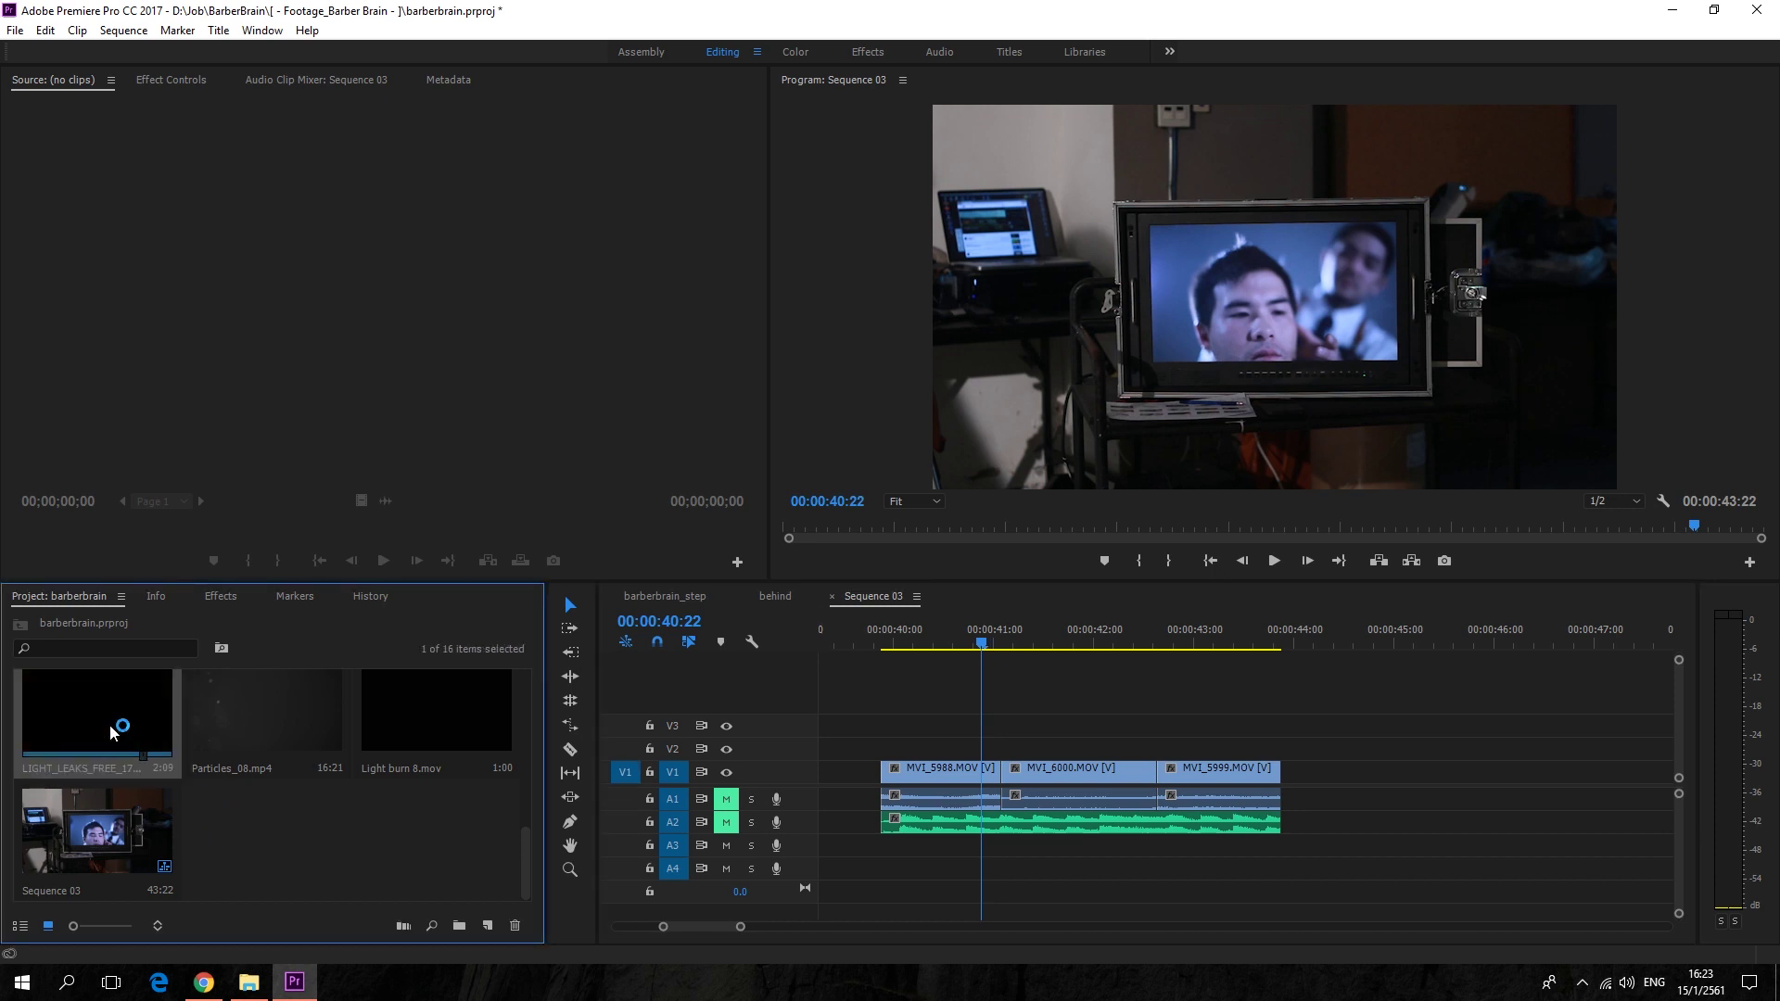
{"action": "left_click_drag", "start_coordinate": [65, 705], "coordinate": [197, 355]}
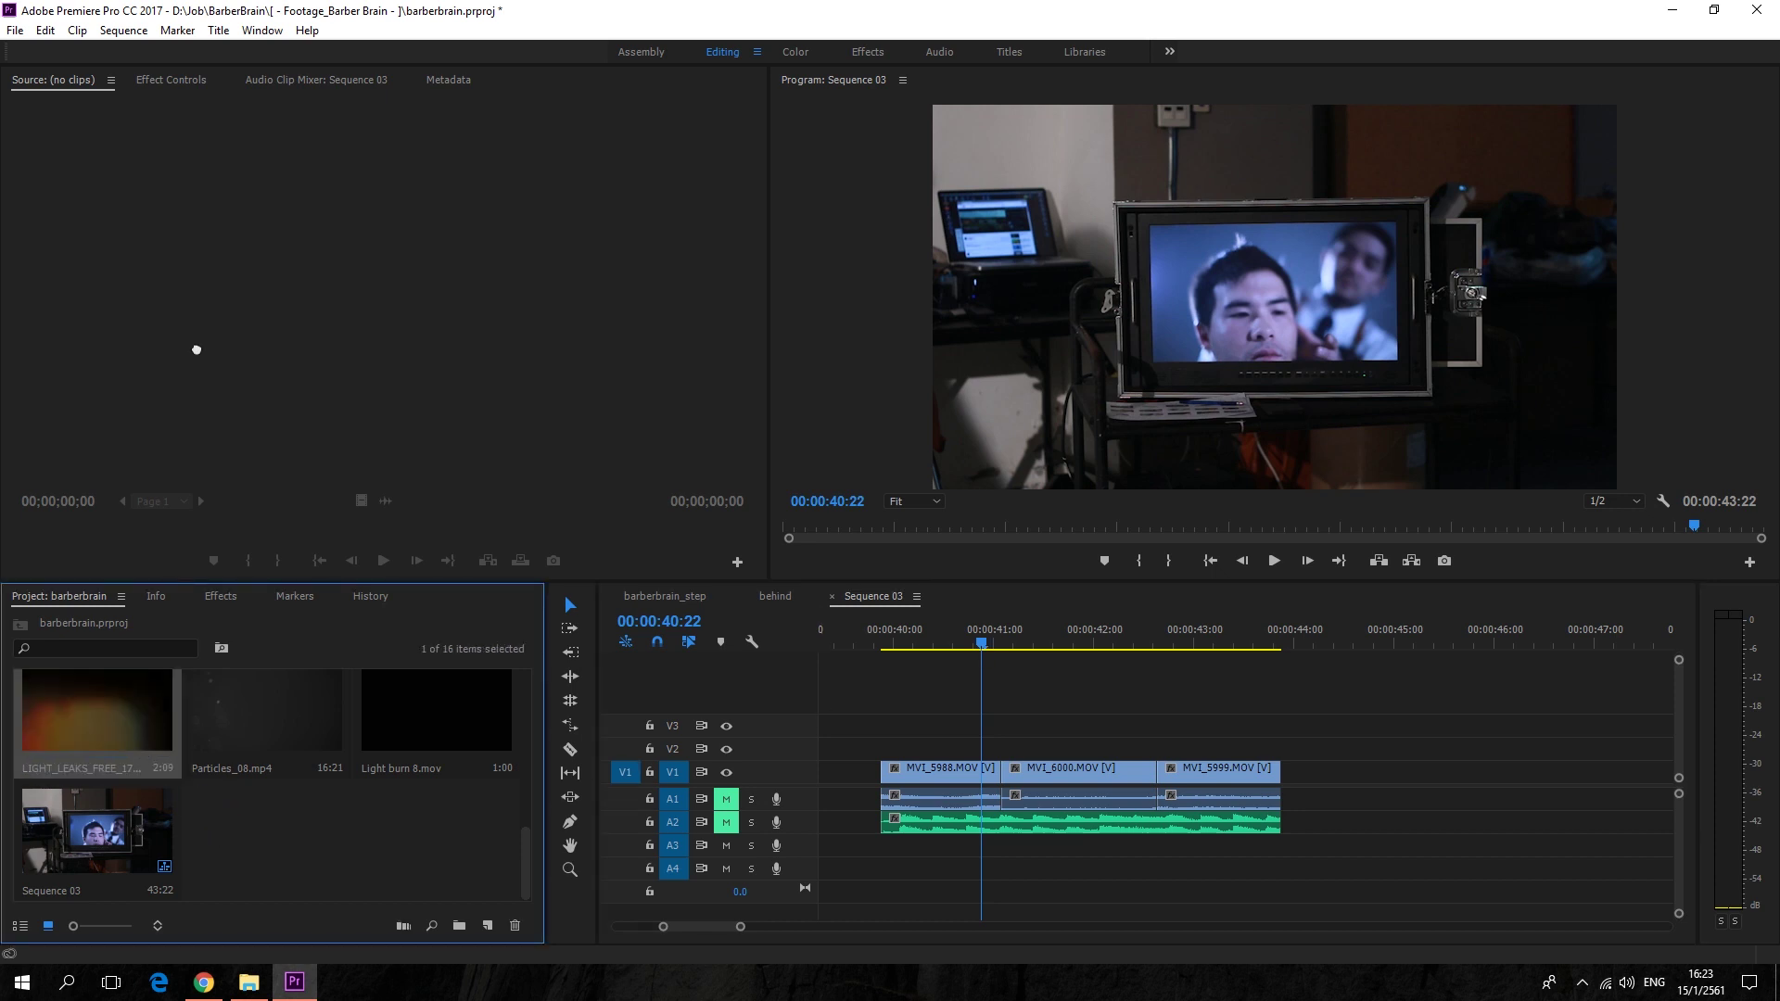
{"action": "left_click_drag", "start_coordinate": [35, 531], "coordinate": [692, 545]}
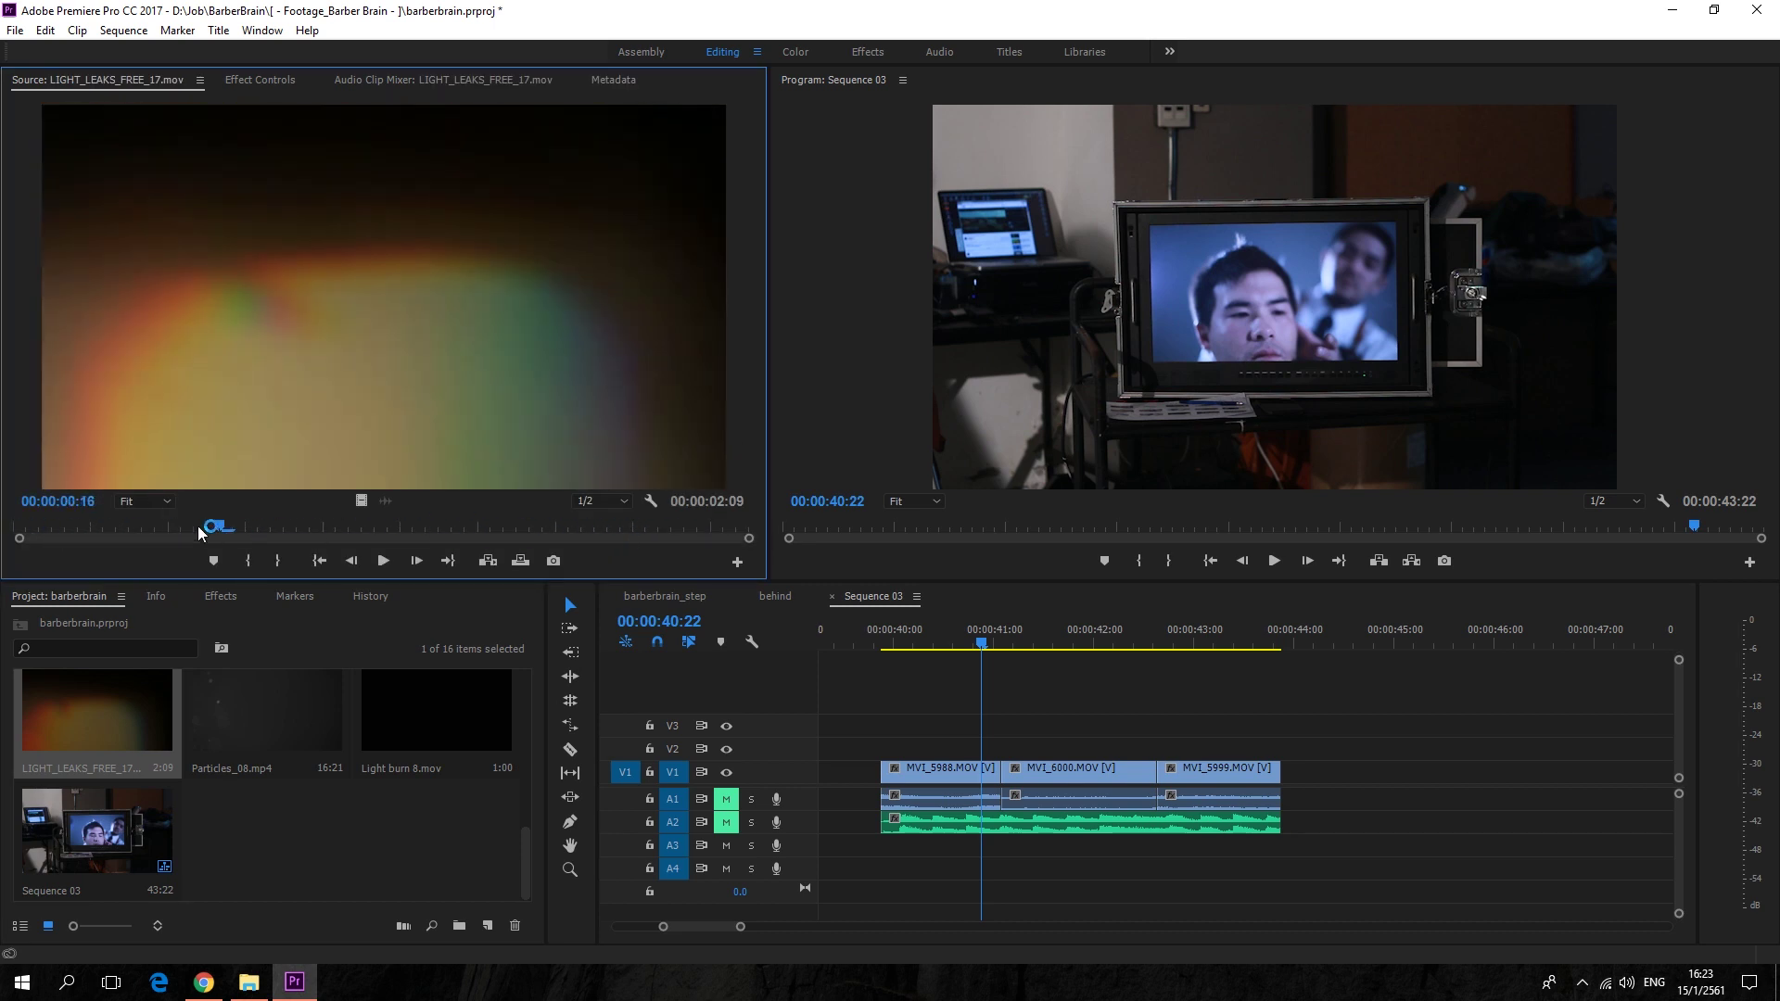
{"action": "left_click_drag", "start_coordinate": [691, 545], "coordinate": [222, 528]}
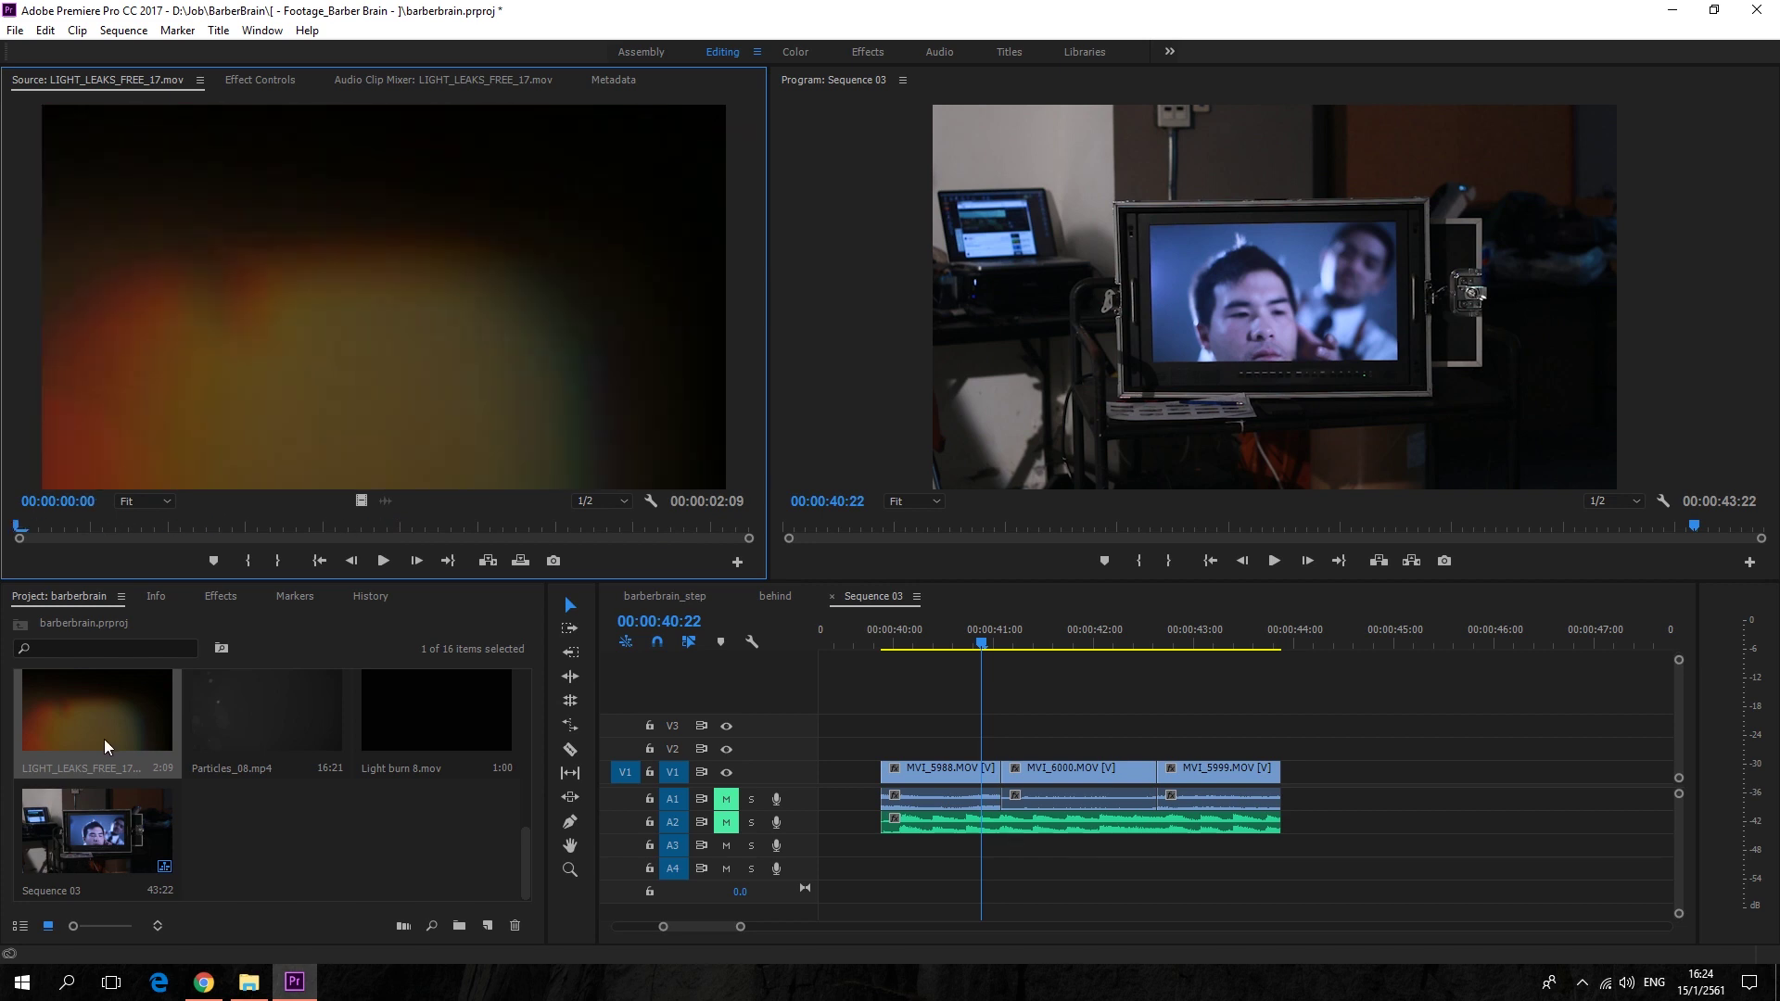
Place LIGHT_LEAKS_FREE_17.mov on track V2 over the barber footage, preview it, and select it
{"action": "left_click_drag", "start_coordinate": [103, 738], "coordinate": [927, 753]}
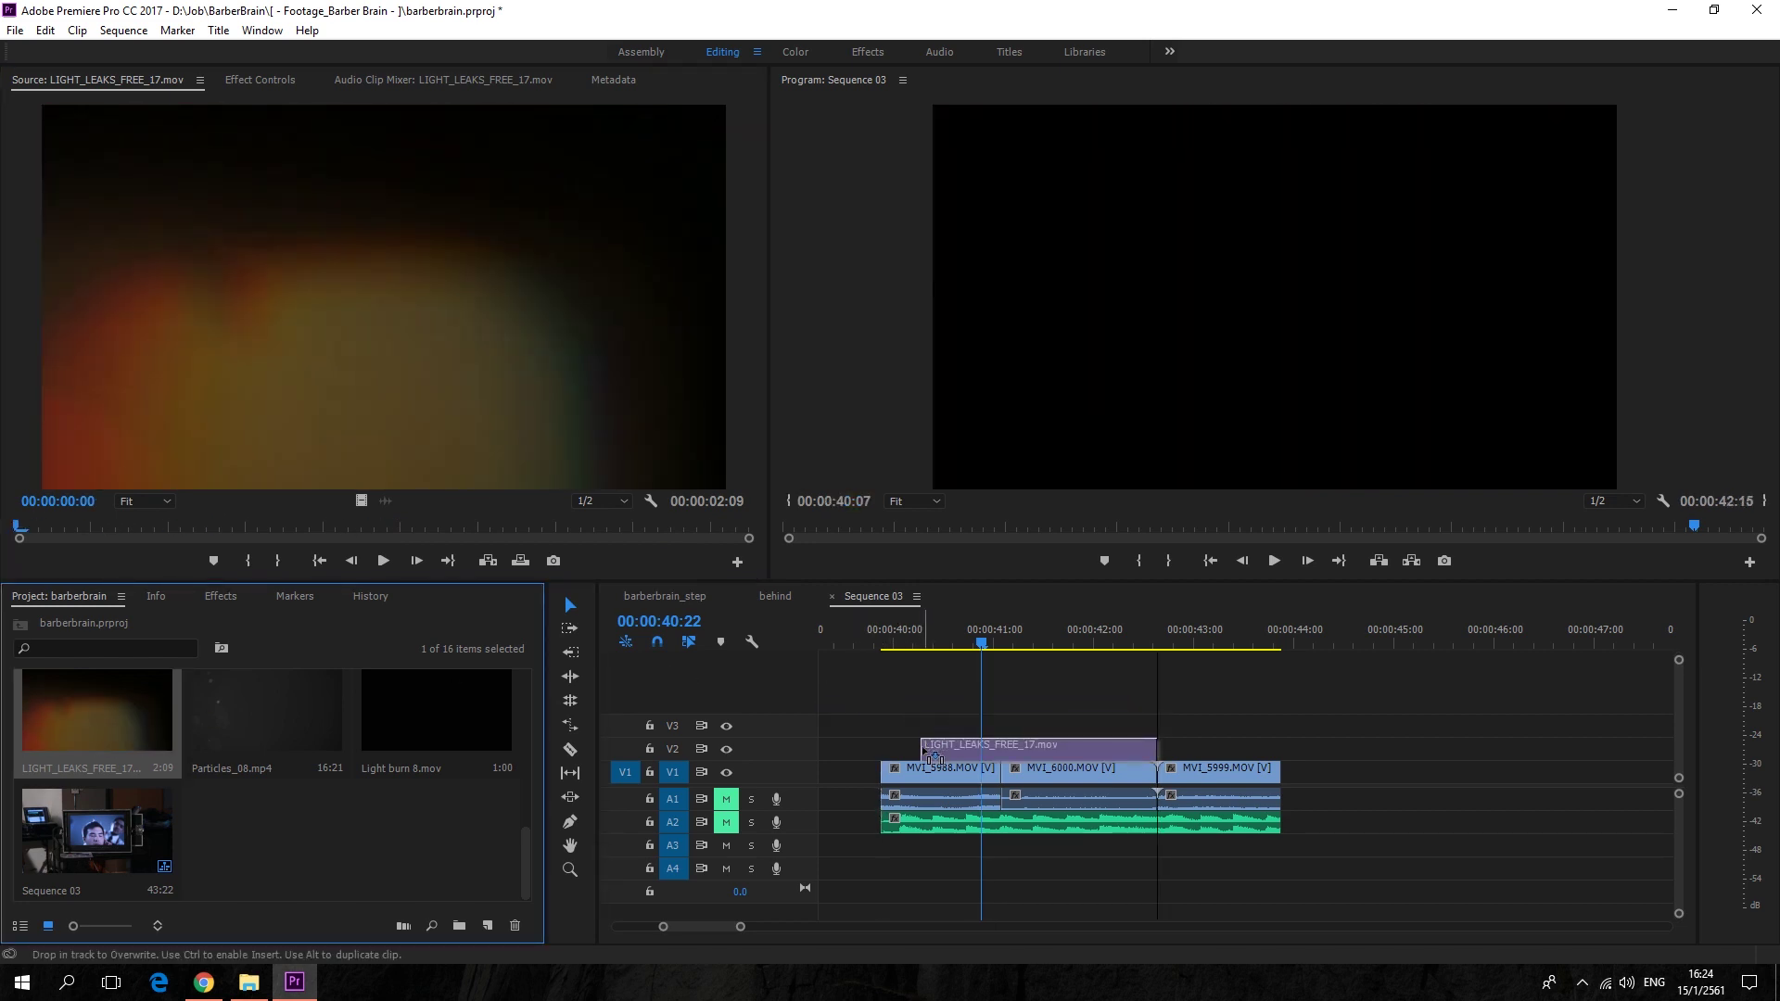
{"action": "left_click_drag", "start_coordinate": [927, 753], "coordinate": [927, 753]}
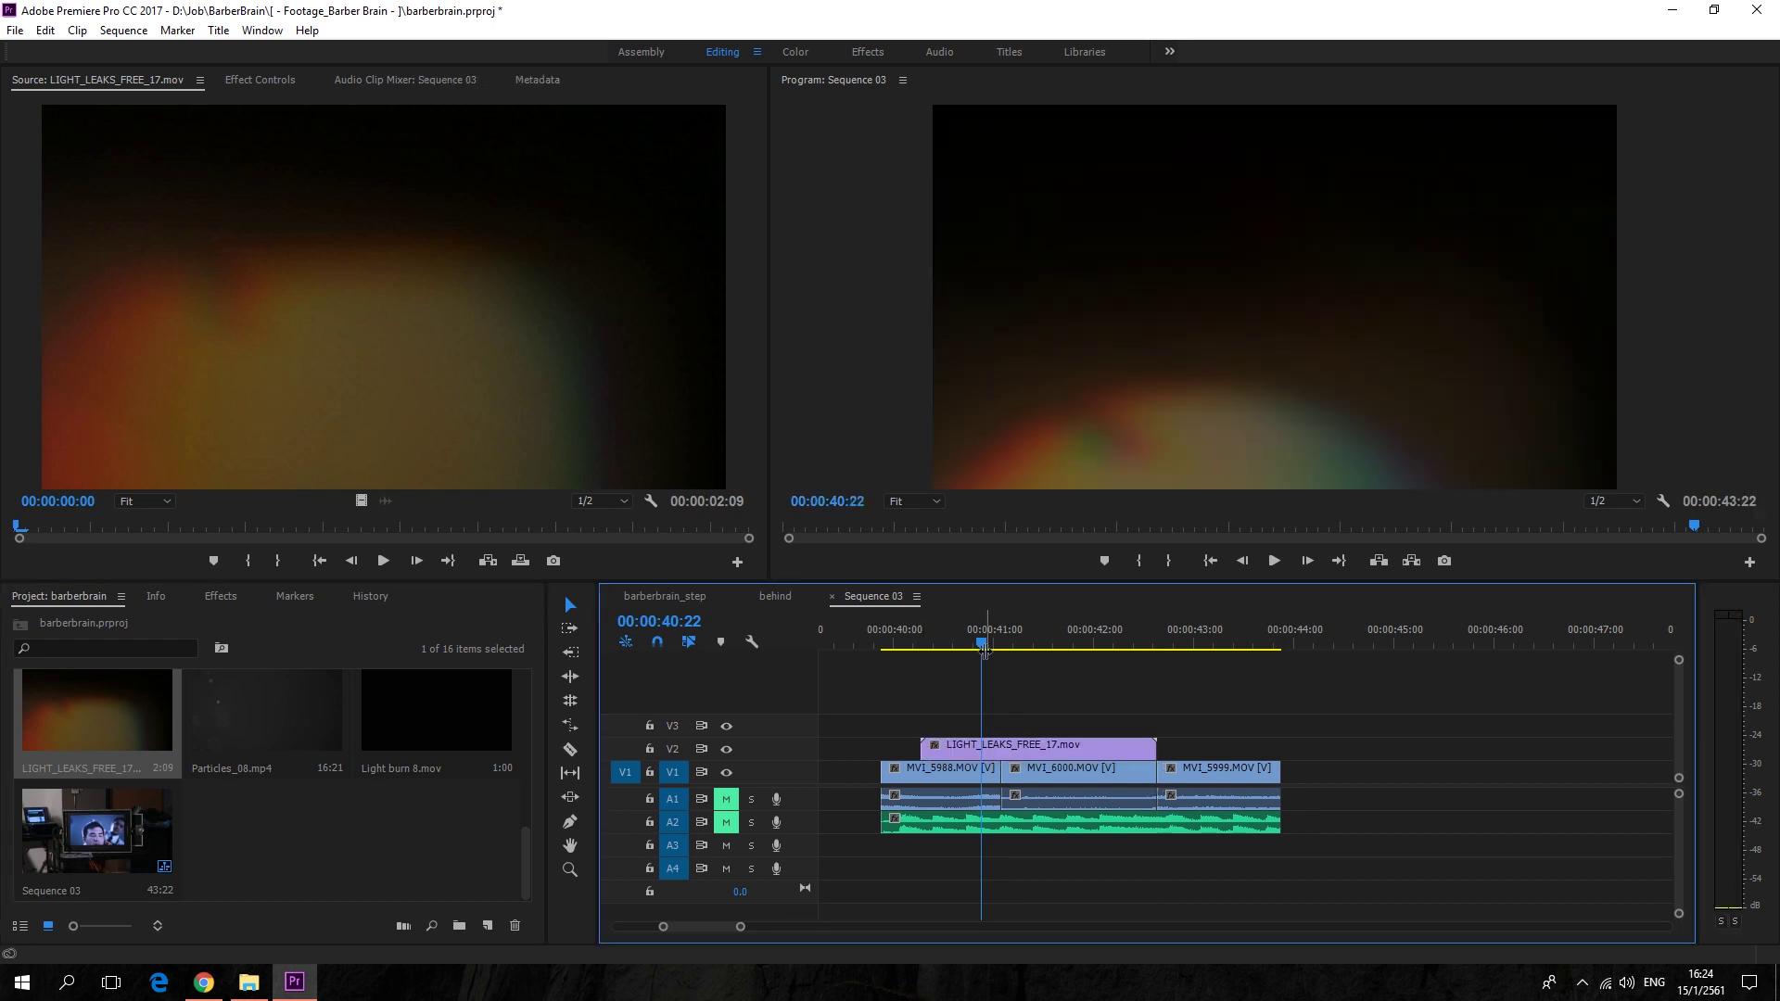
{"action": "left_click_drag", "start_coordinate": [984, 646], "coordinate": [916, 649]}
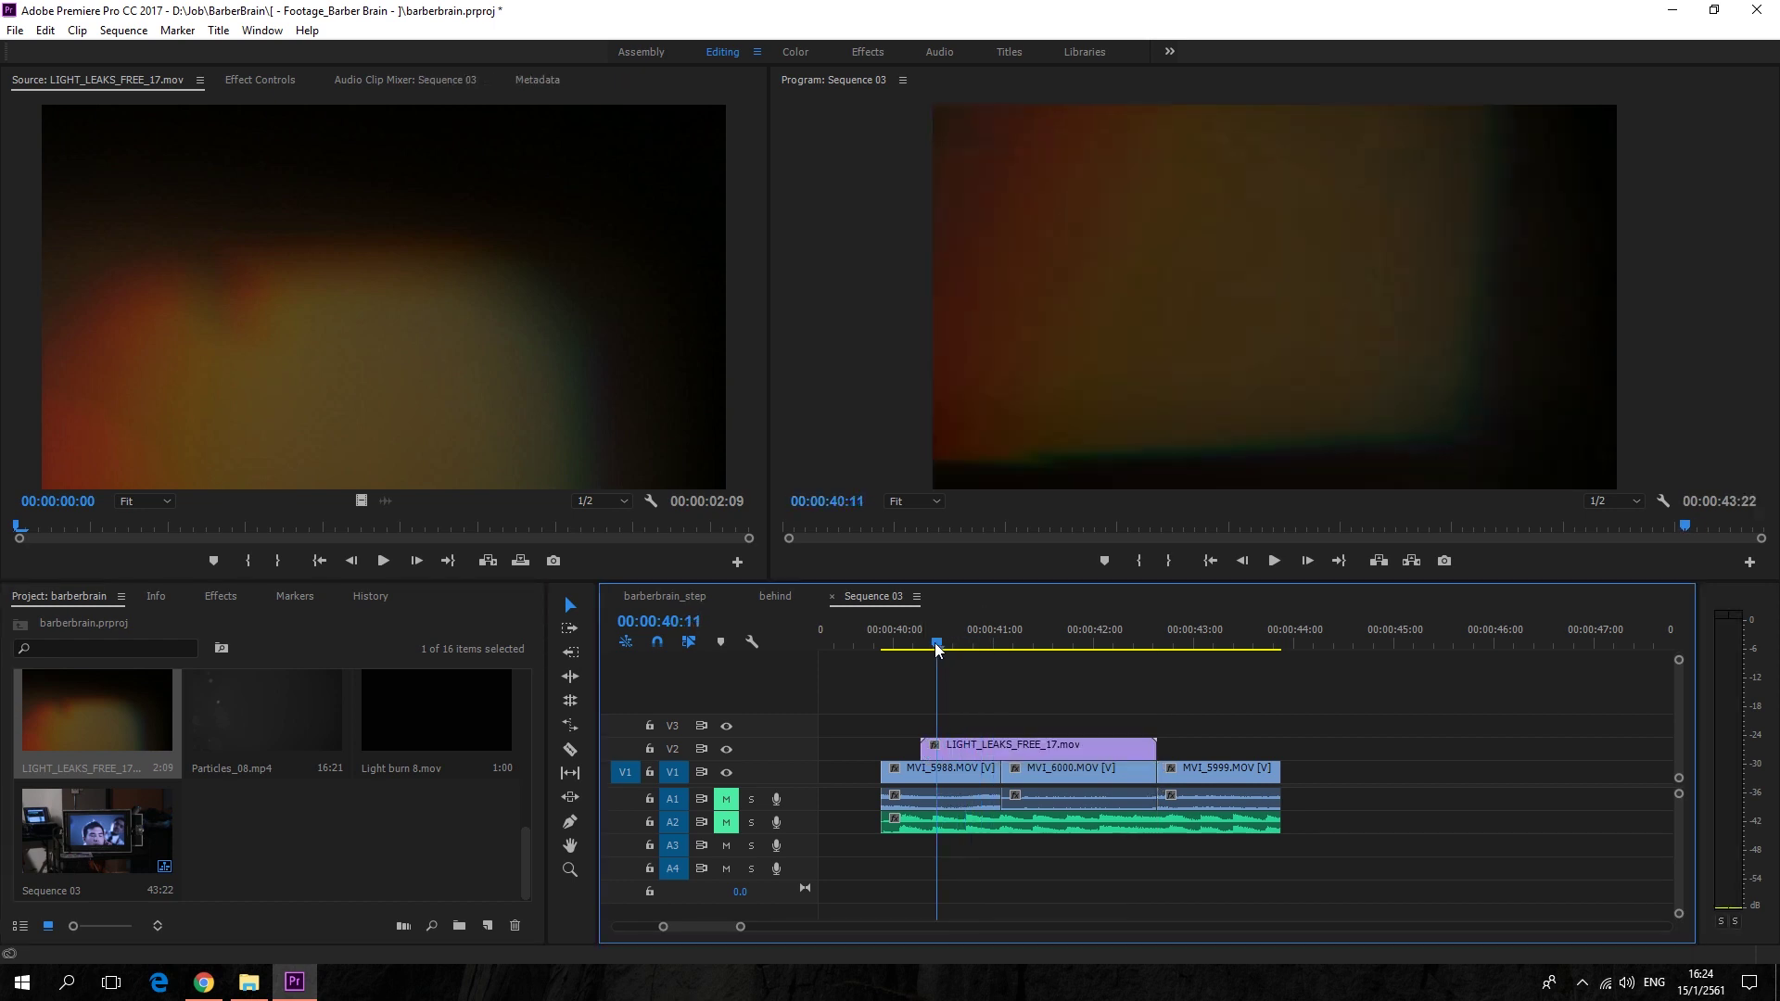
{"action": "left_click_drag", "start_coordinate": [916, 649], "coordinate": [1000, 642]}
{"action": "left_click", "coordinate": [1044, 743]}
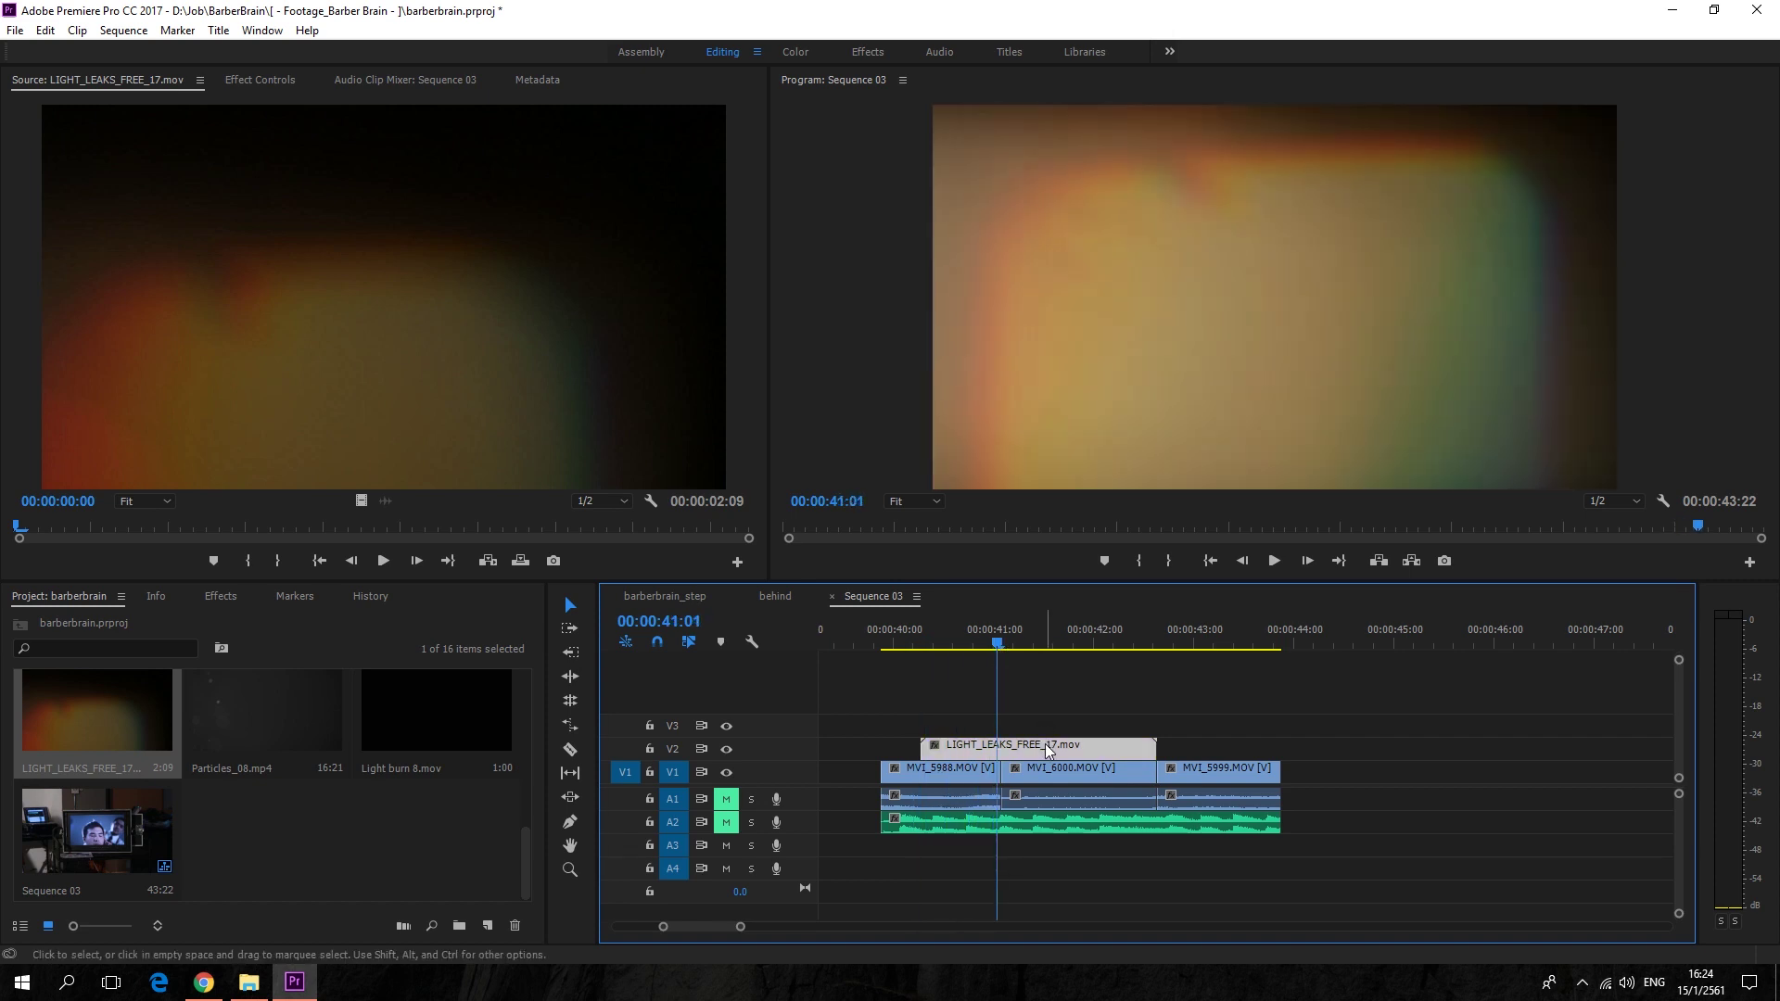
Set the light leak clip's Opacity blend mode to Overlay and play back to check it
{"action": "left_click", "coordinate": [247, 80]}
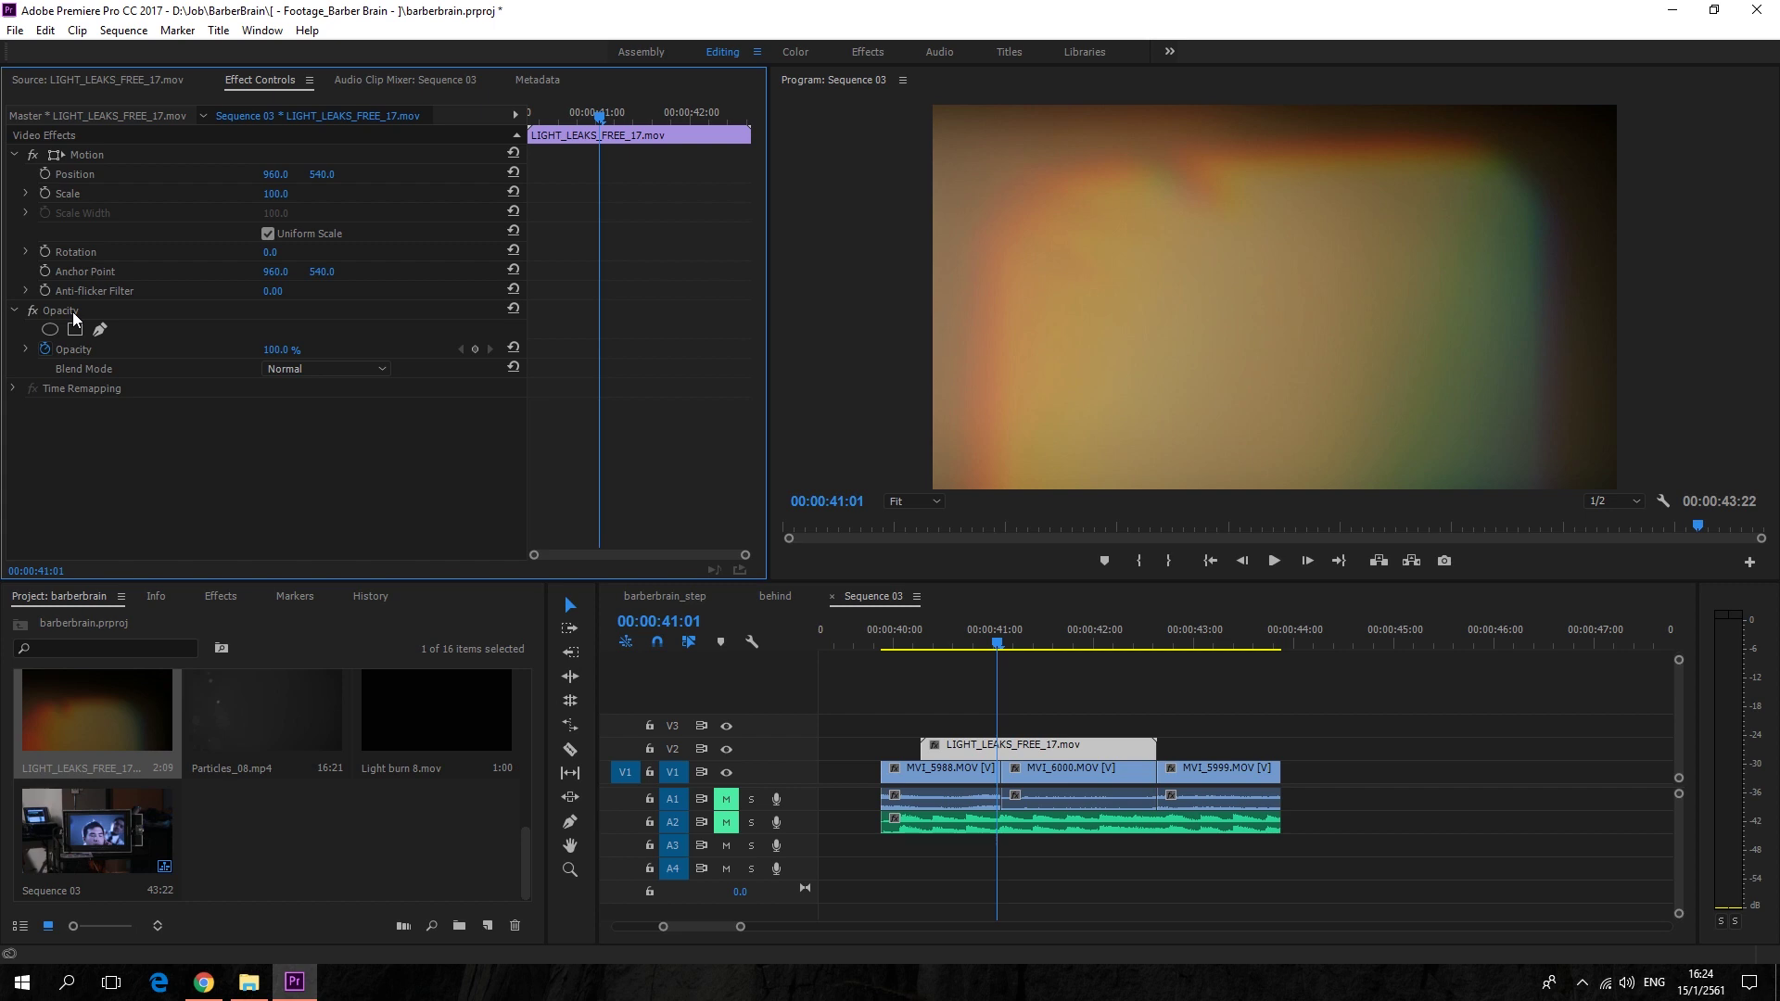
{"action": "left_click", "coordinate": [105, 370]}
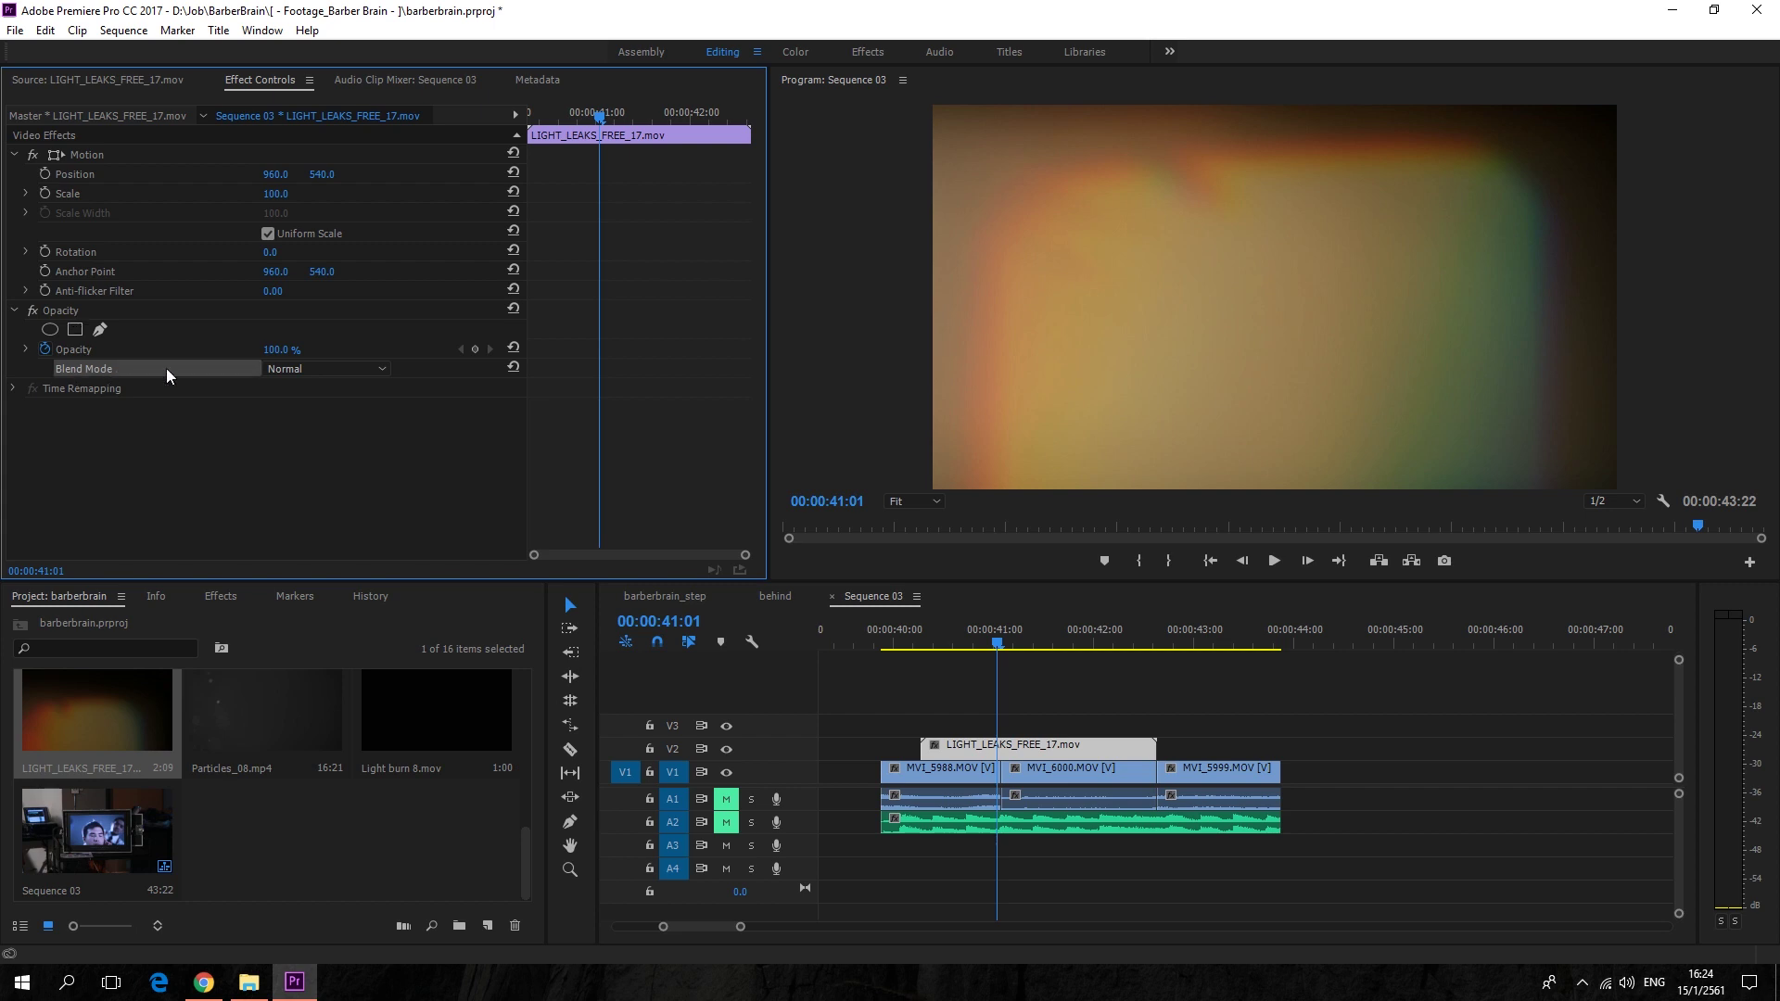
{"action": "left_click", "coordinate": [334, 371]}
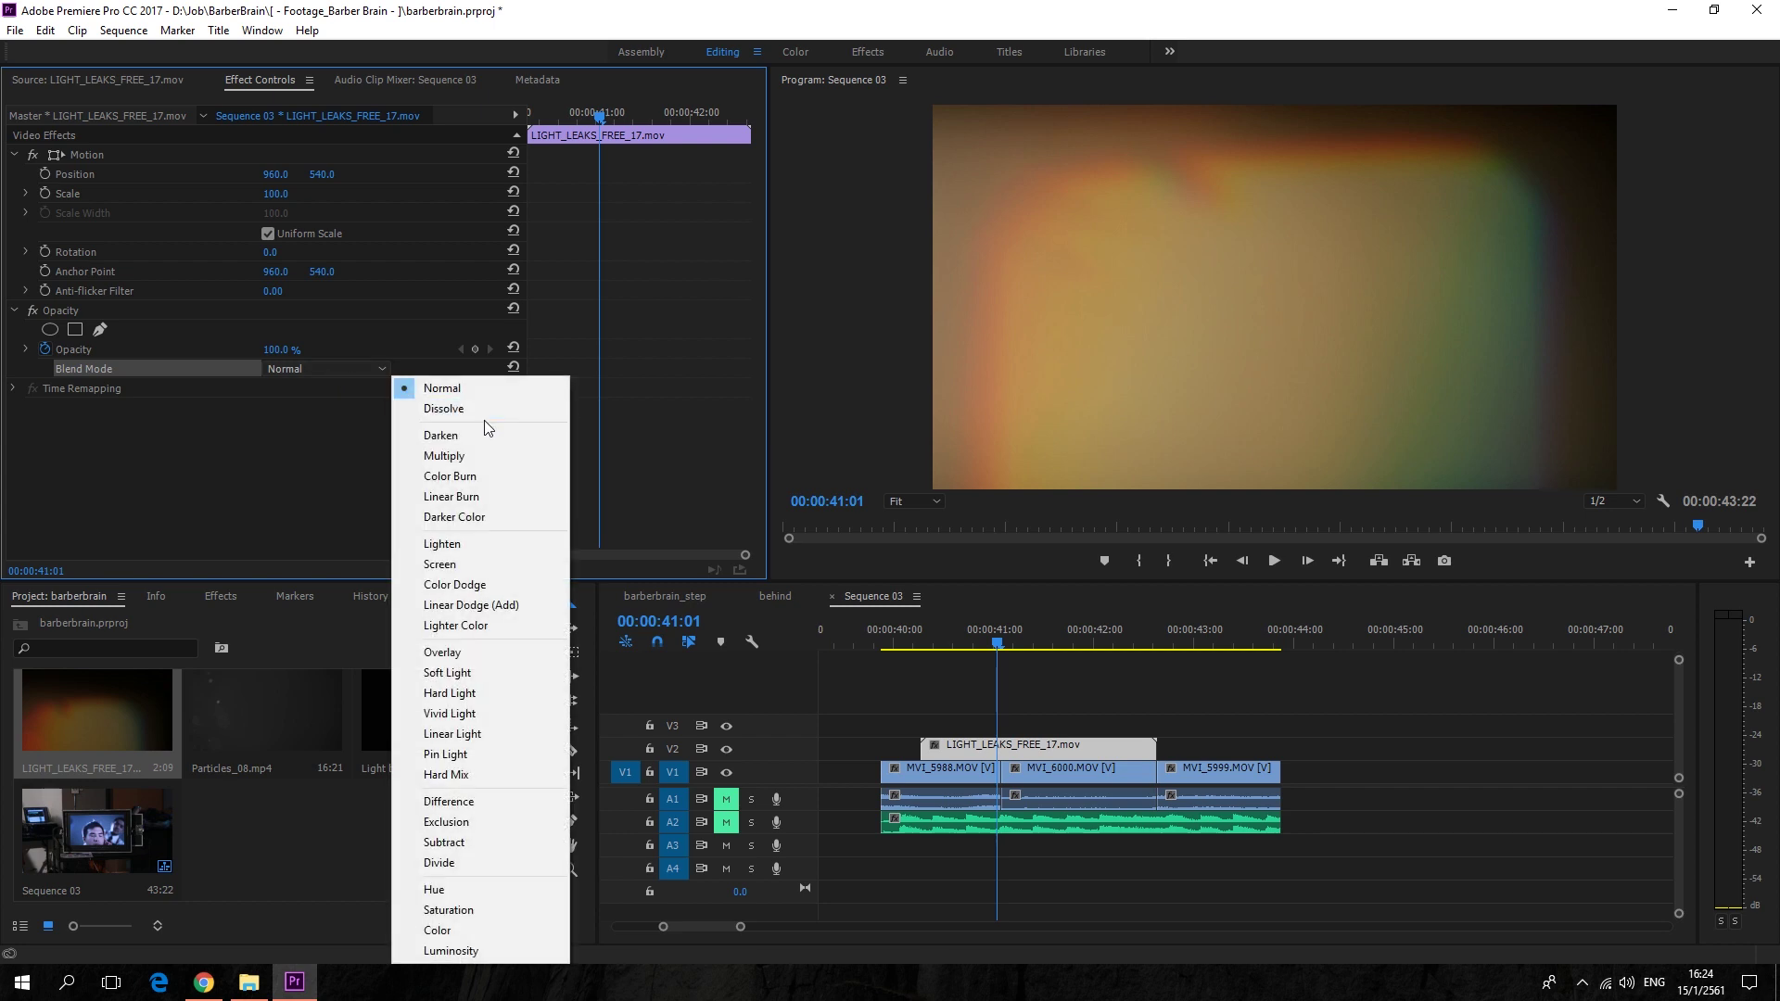
{"action": "left_click", "coordinate": [452, 652]}
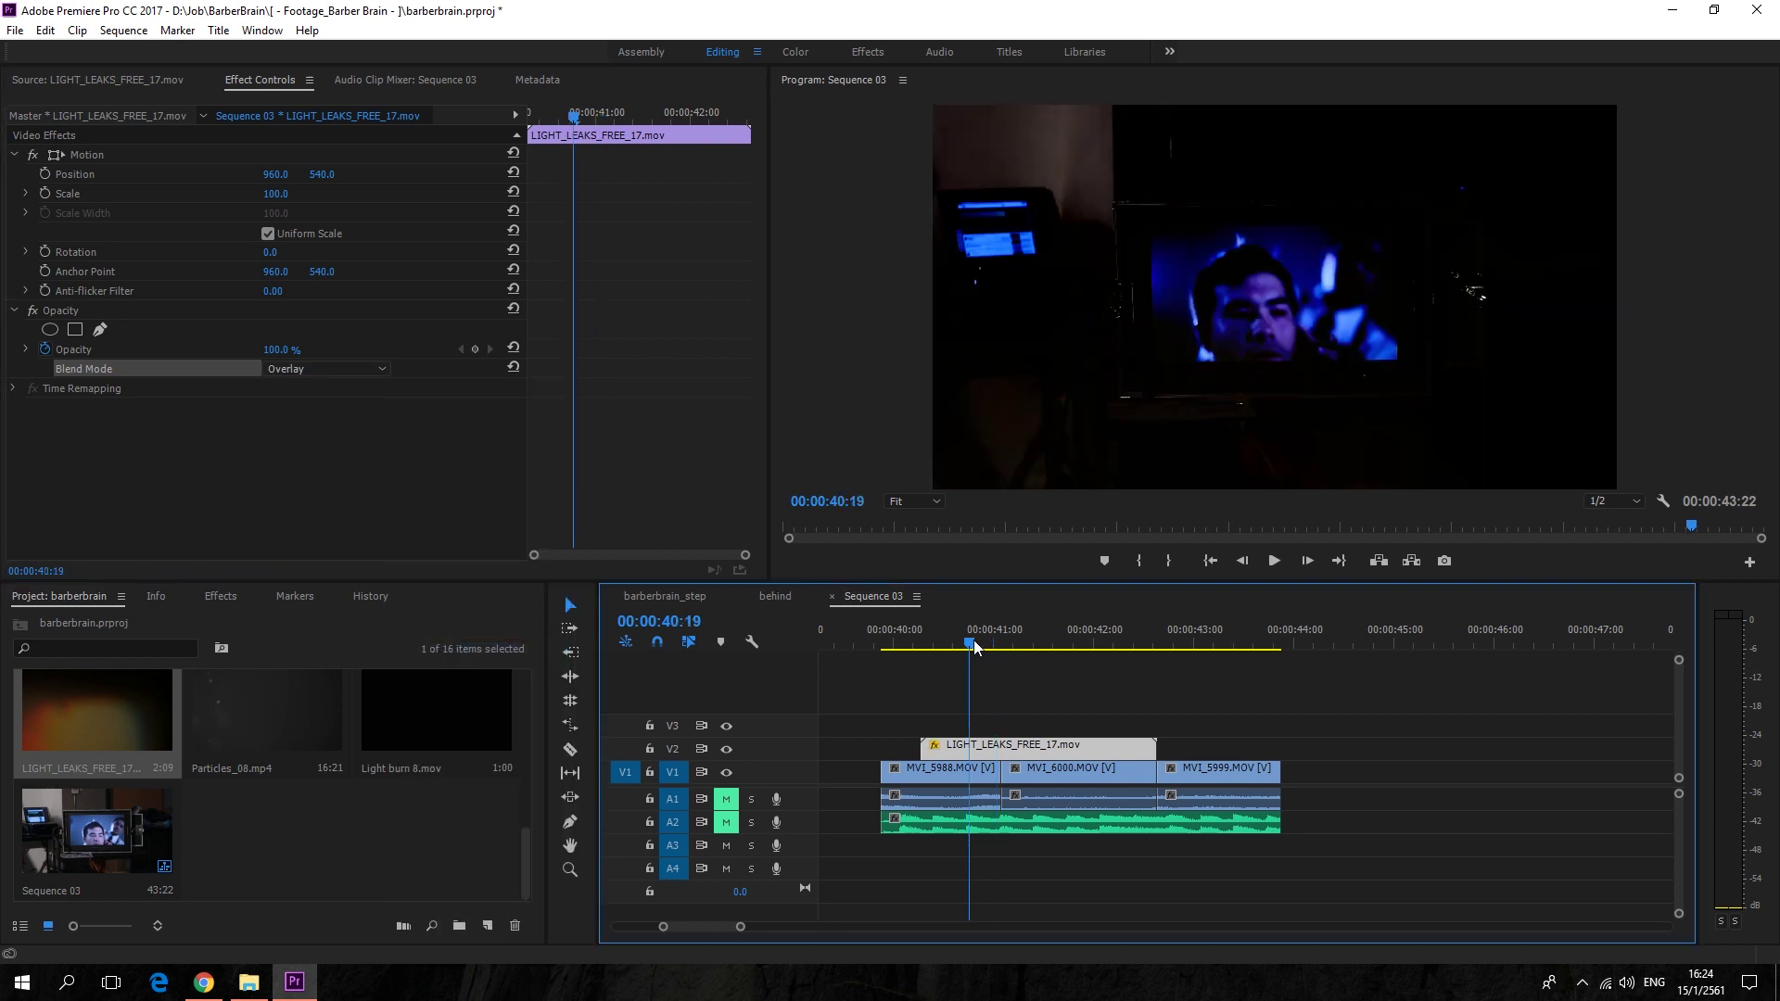
{"action": "left_click_drag", "start_coordinate": [974, 639], "coordinate": [920, 645]}
{"action": "key", "text": "space"}
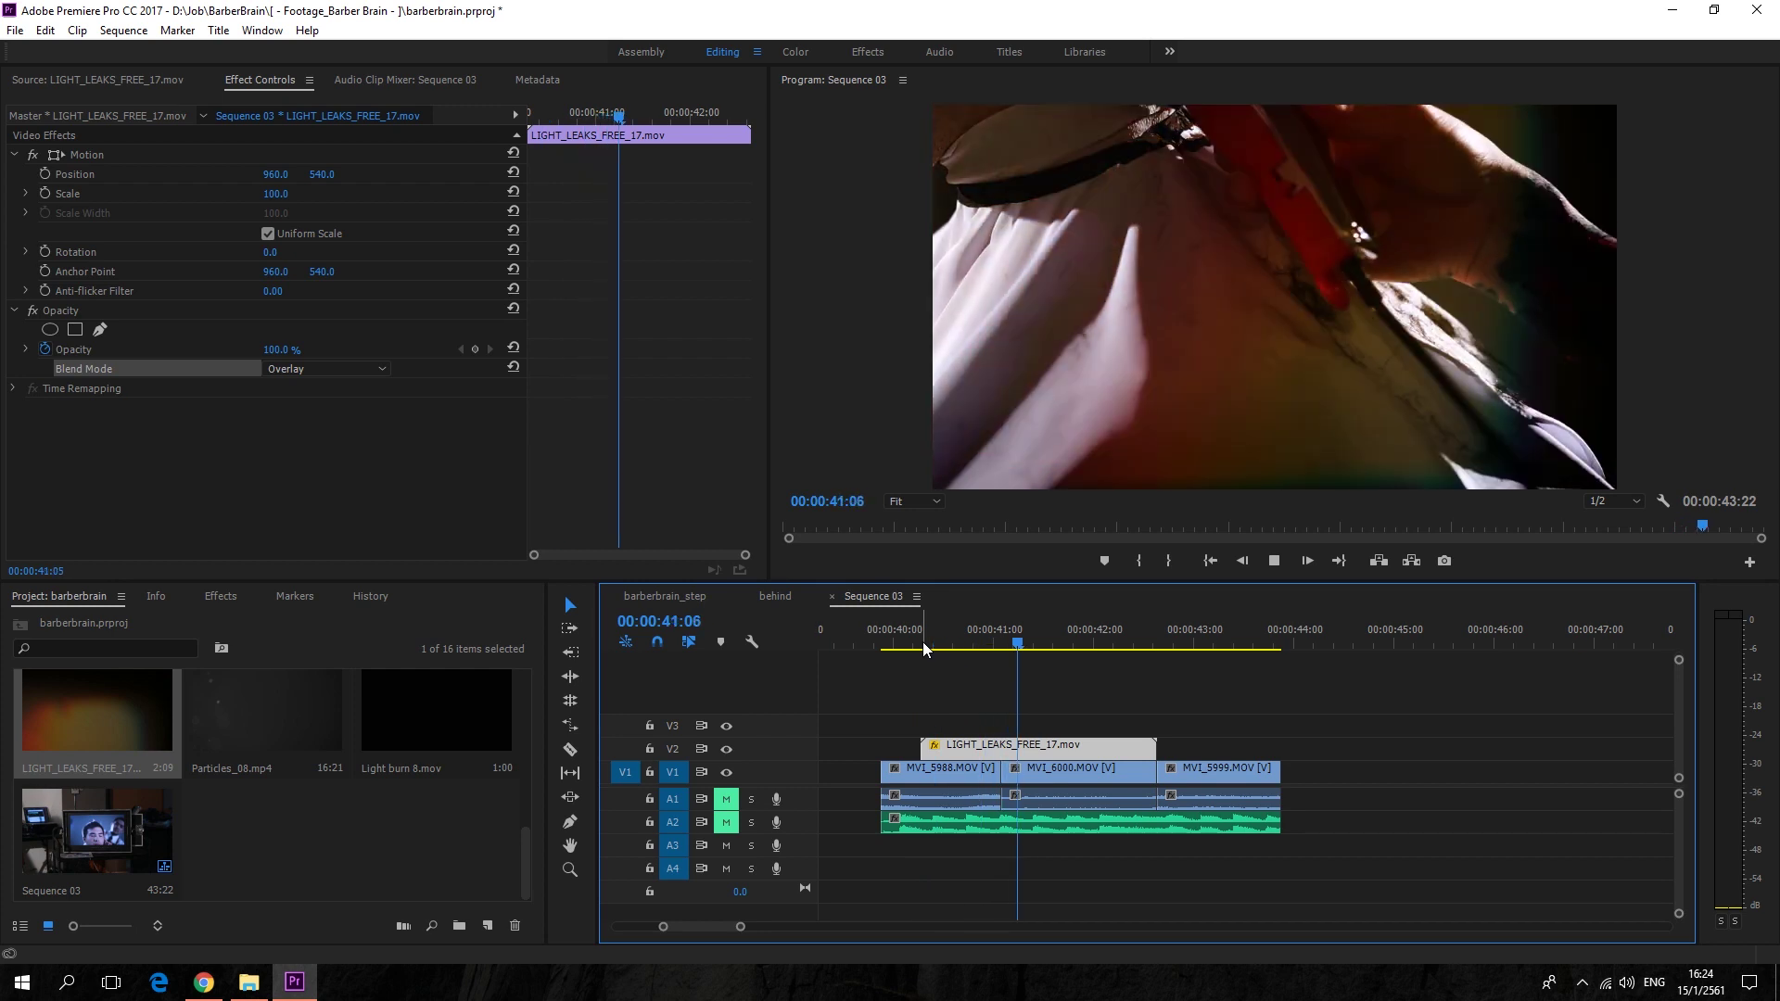
{"action": "key", "text": "space"}
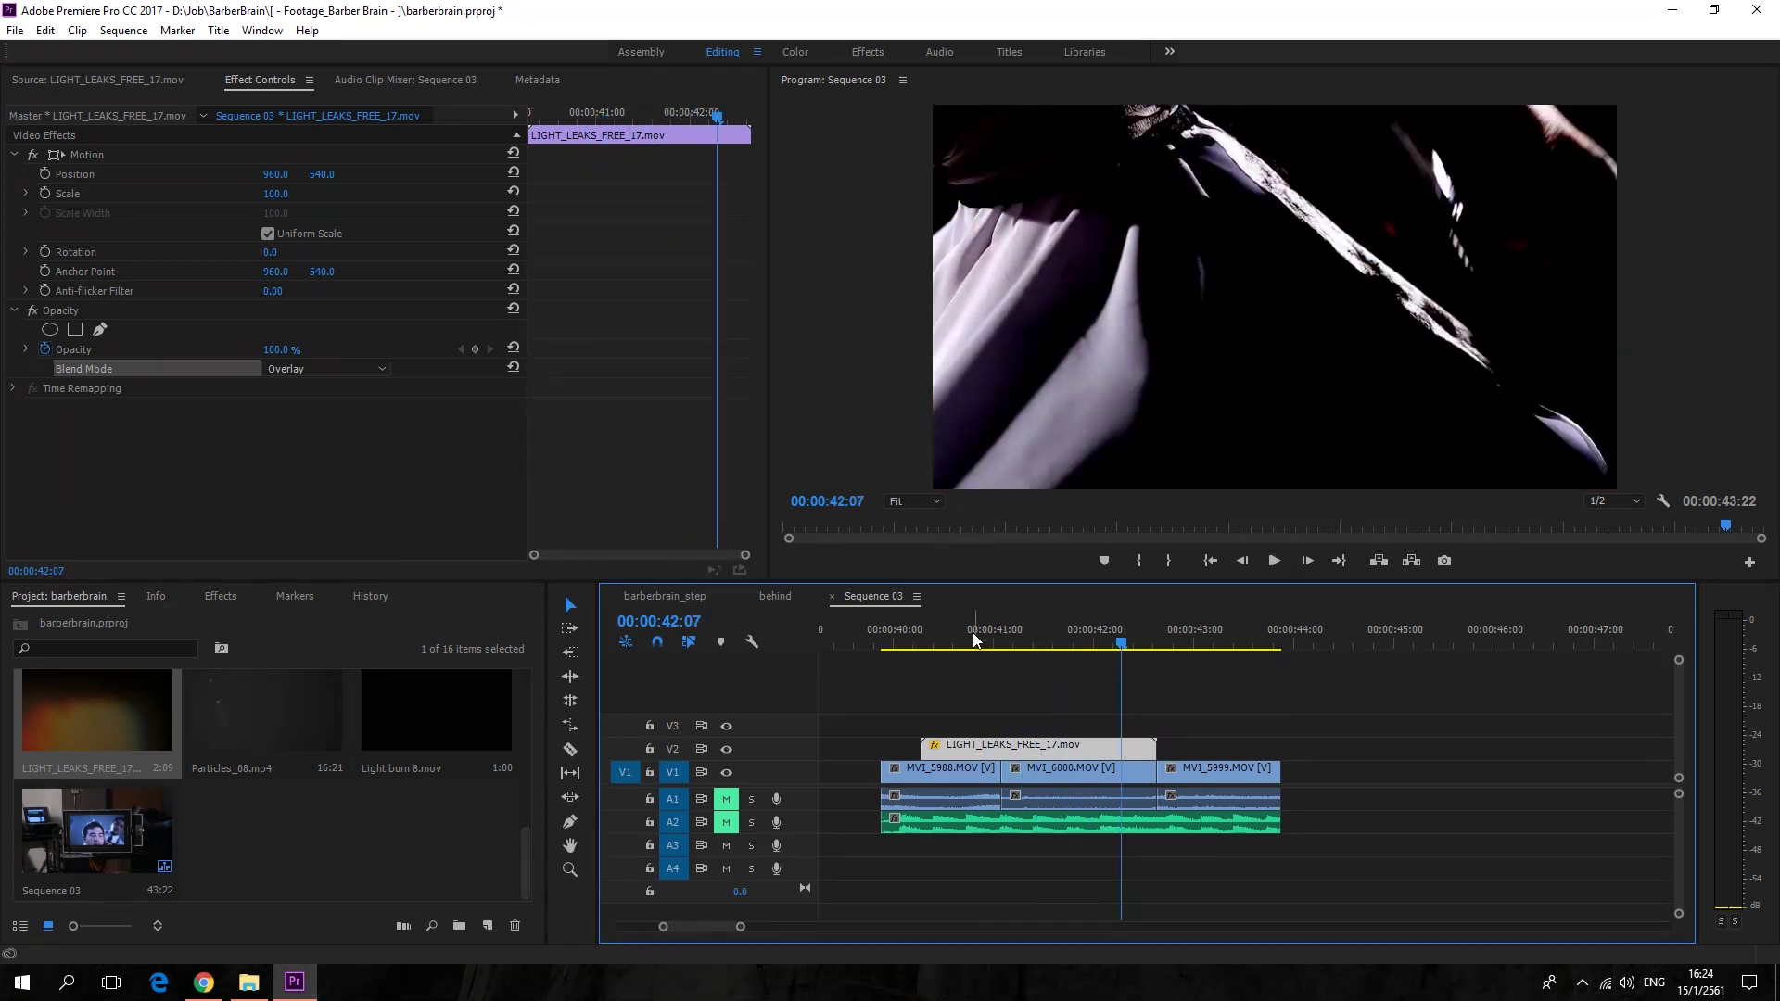
{"action": "left_click_drag", "start_coordinate": [974, 637], "coordinate": [997, 646]}
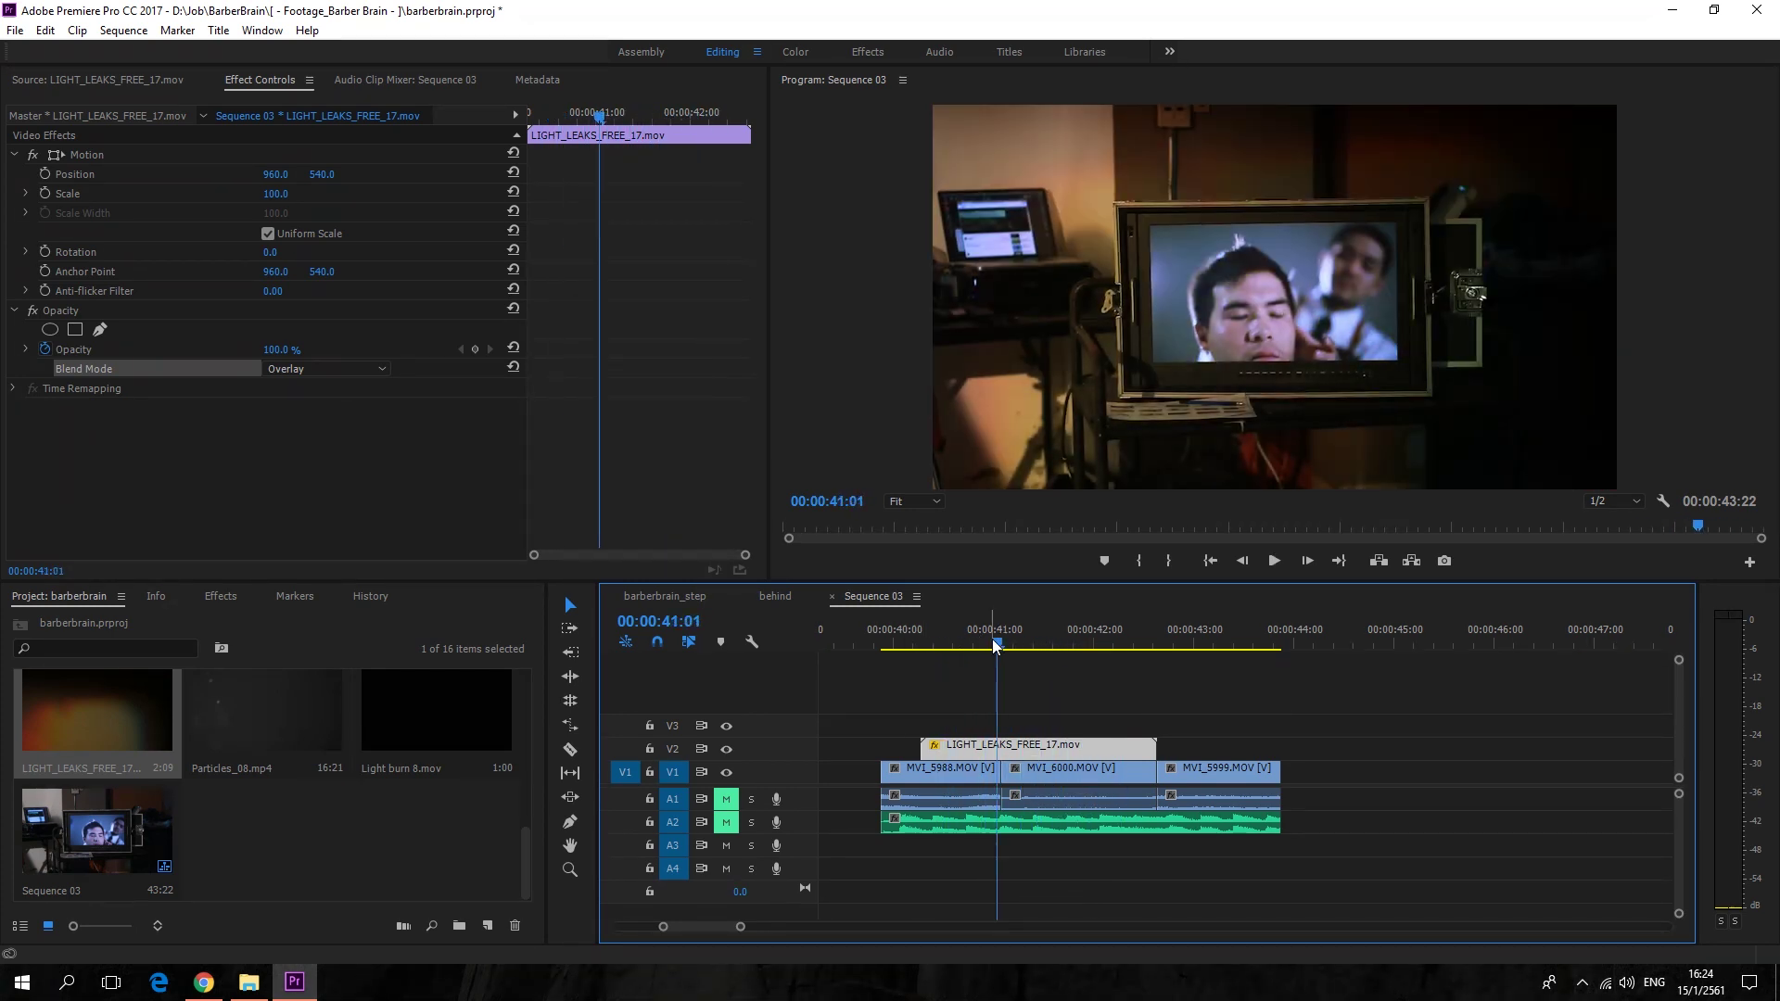
Try the Linear Dodge (Add) blend on the light leak and play it back
{"action": "left_click", "coordinate": [319, 370]}
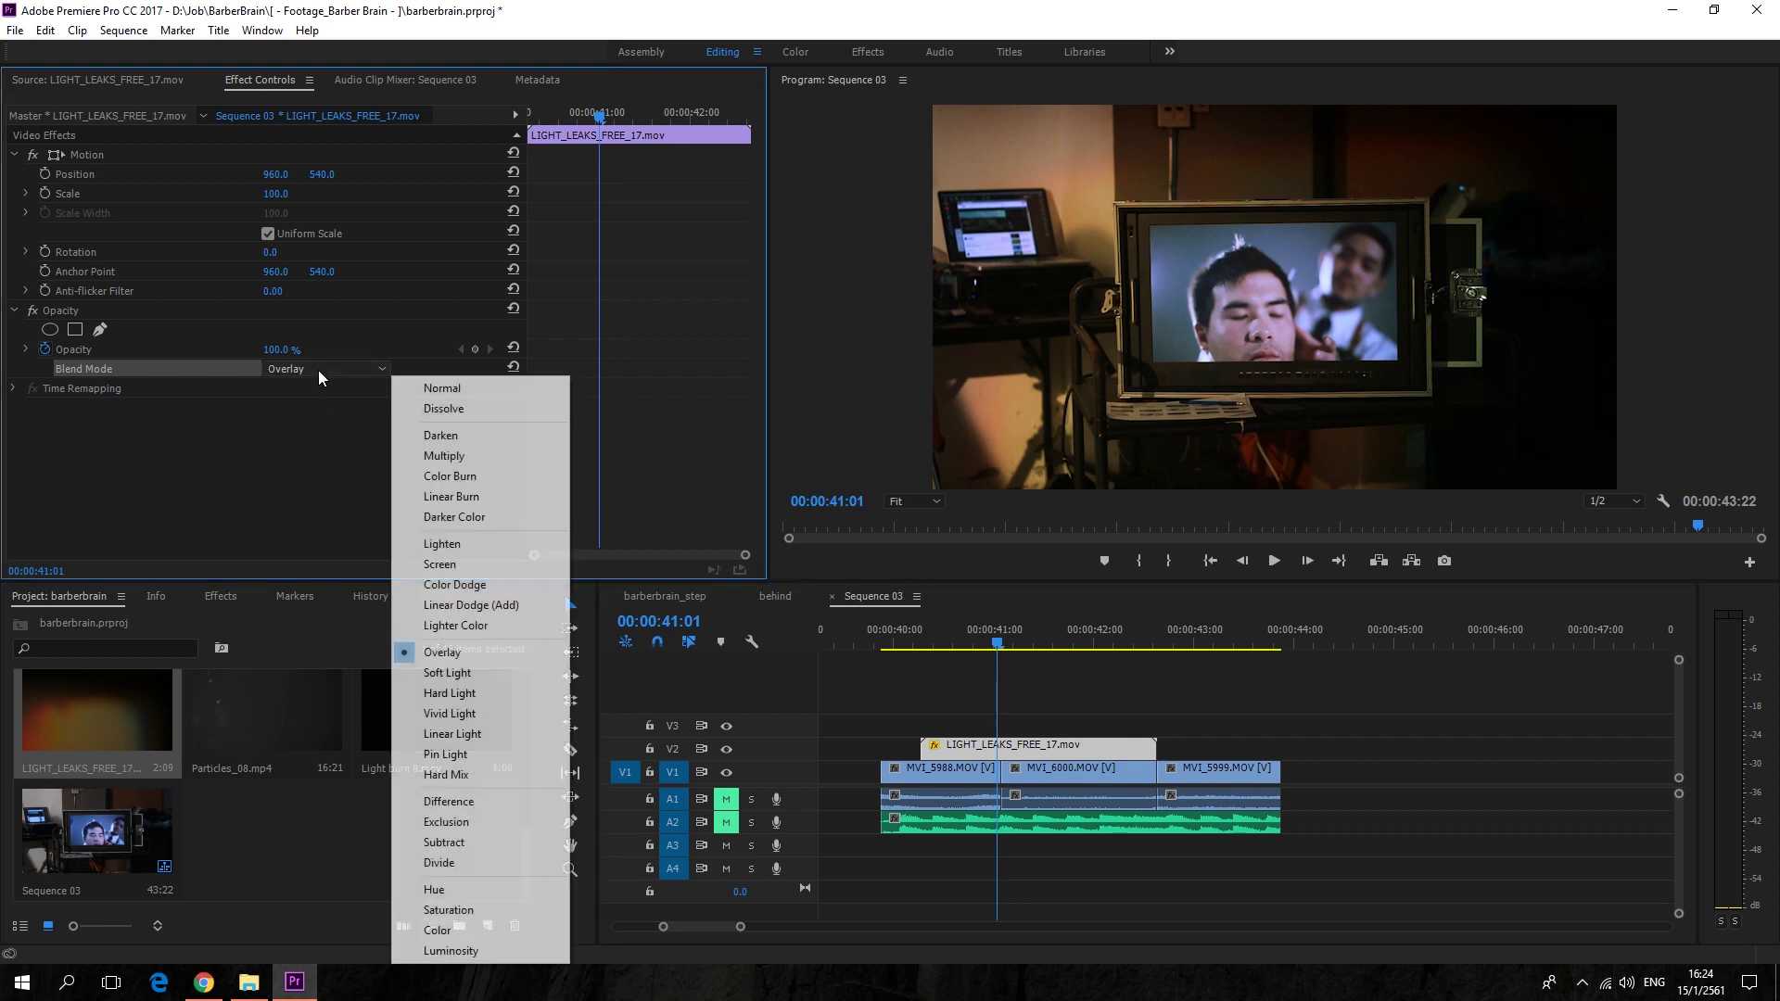
{"action": "left_click", "coordinate": [497, 609]}
{"action": "left_click", "coordinate": [901, 640]}
{"action": "key", "text": "space"}
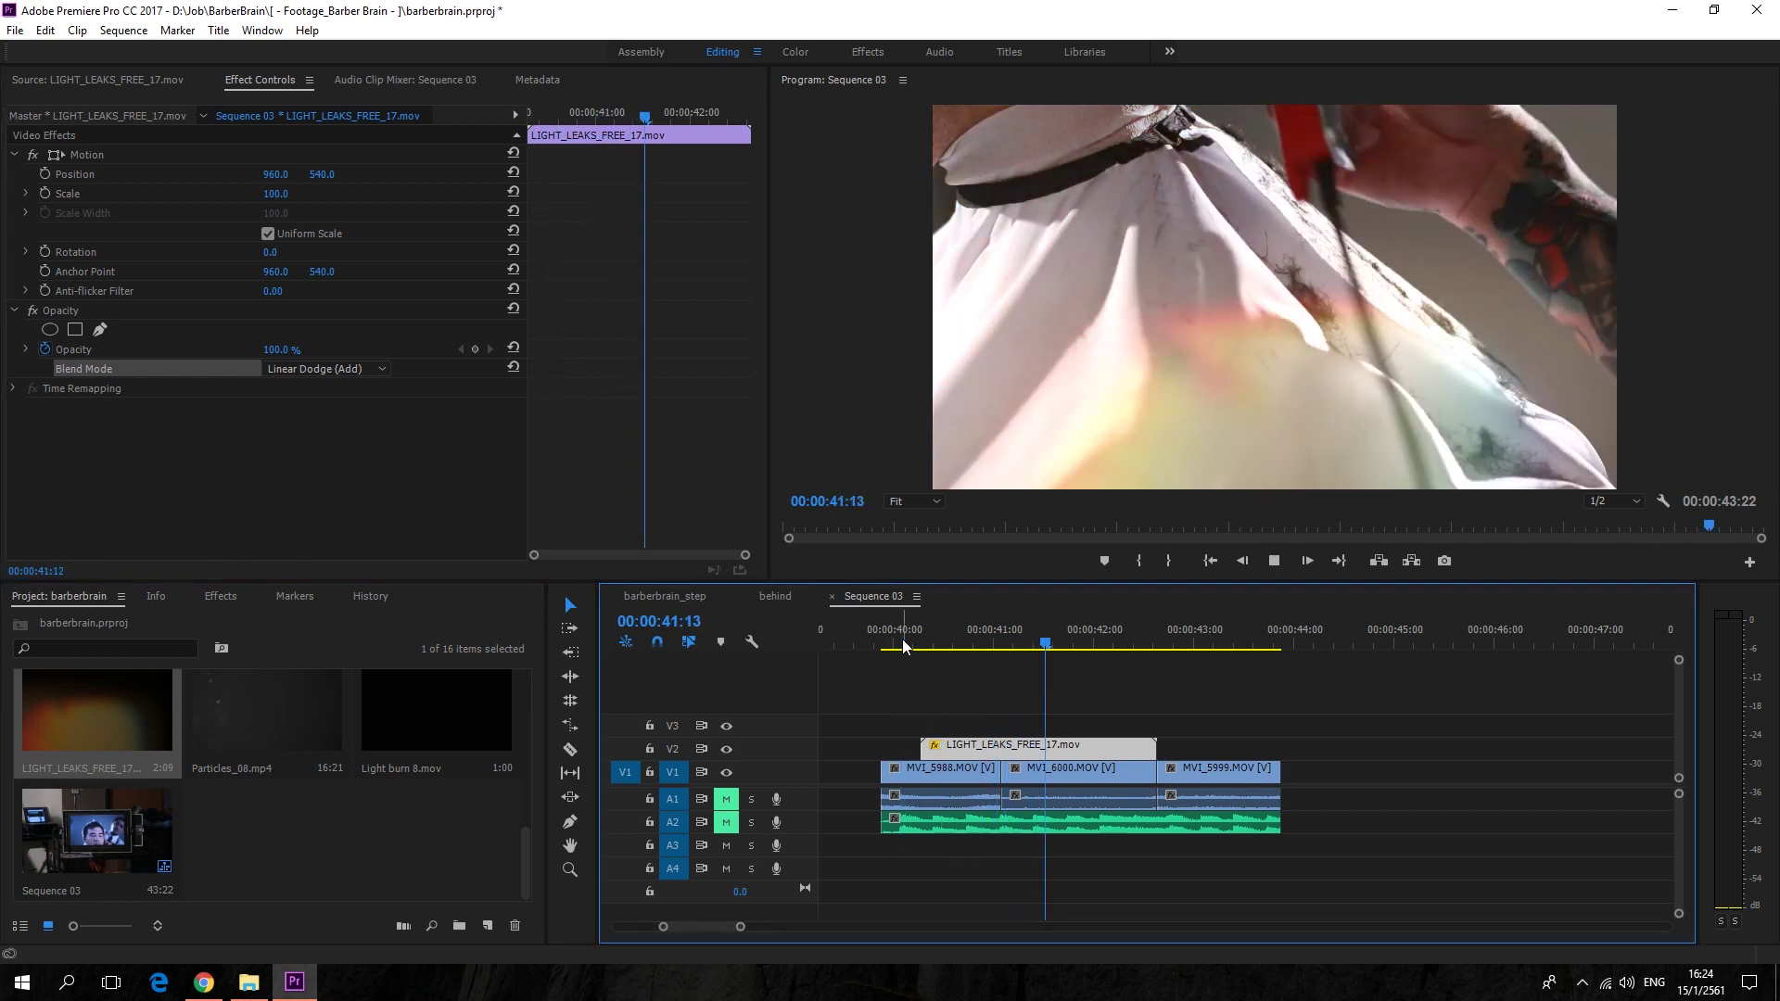
{"action": "key", "text": "space"}
{"action": "mouse_move", "coordinate": [929, 642]}
{"action": "left_mouse_down"}
{"action": "mouse_move", "coordinate": [1009, 638]}
{"action": "mouse_move", "coordinate": [992, 641]}
{"action": "left_mouse_up"}
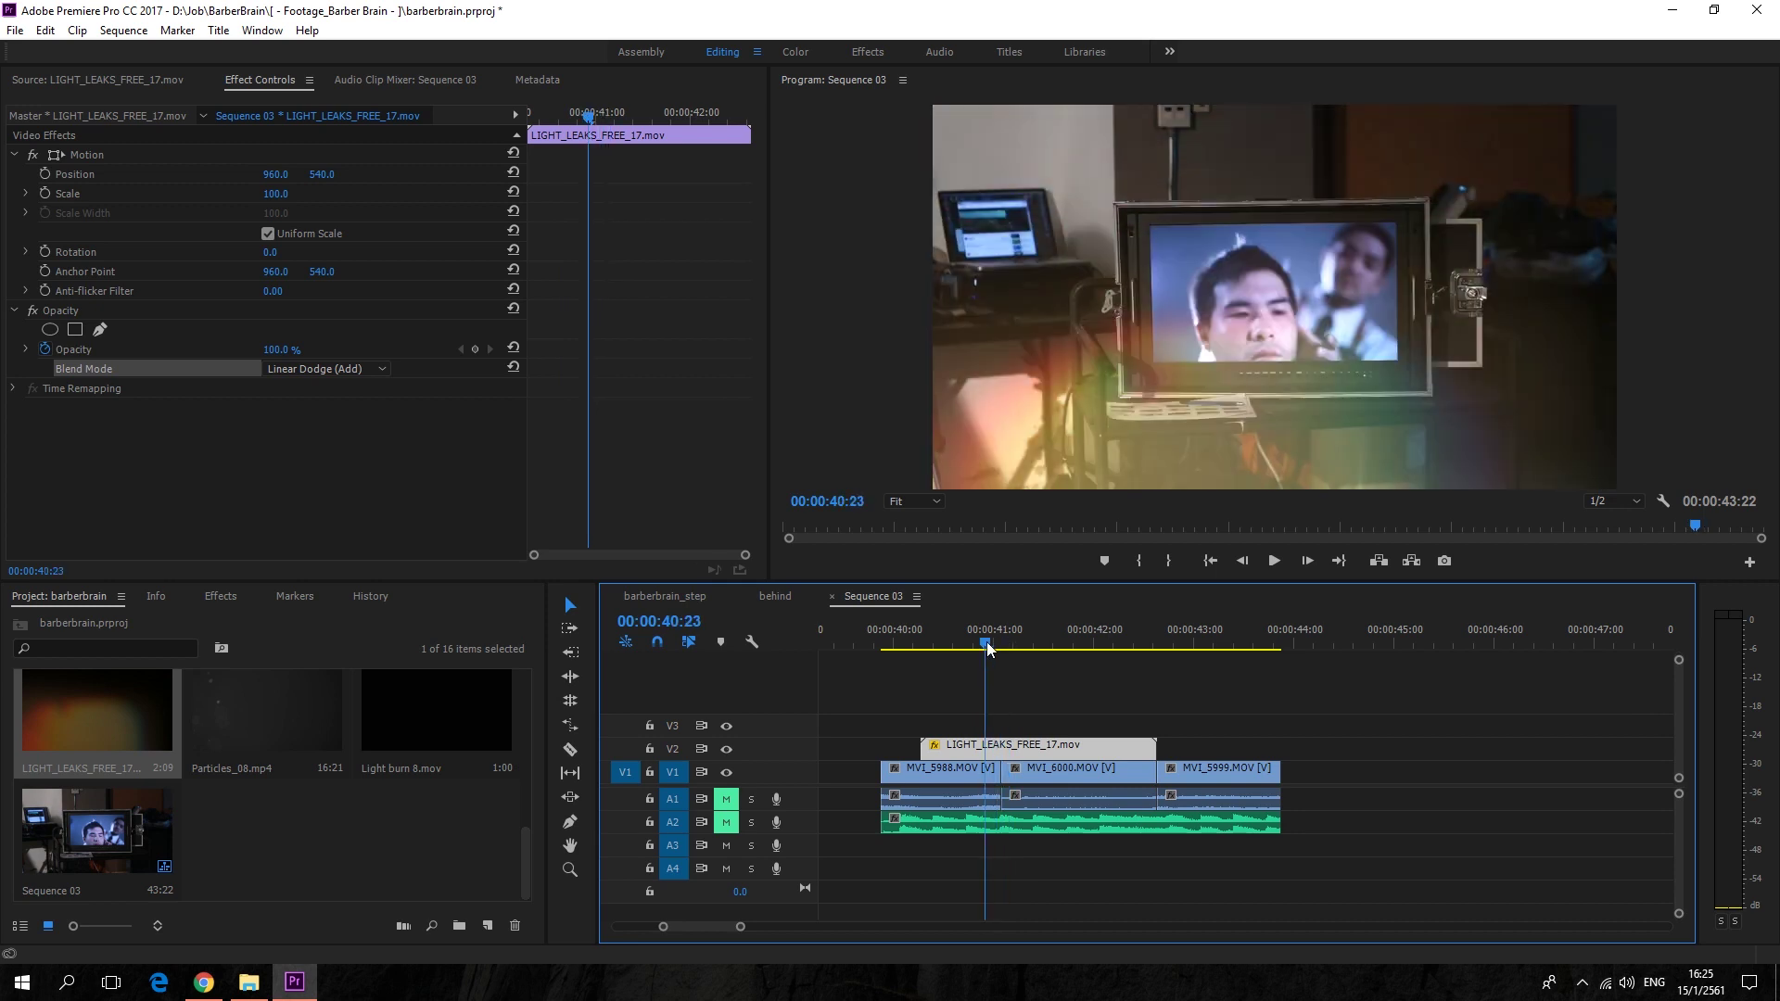
Compare the Color Dodge blend, then delete the light leak clip from V2
{"action": "left_click", "coordinate": [342, 370]}
{"action": "left_click", "coordinate": [436, 570]}
{"action": "key", "text": "space"}
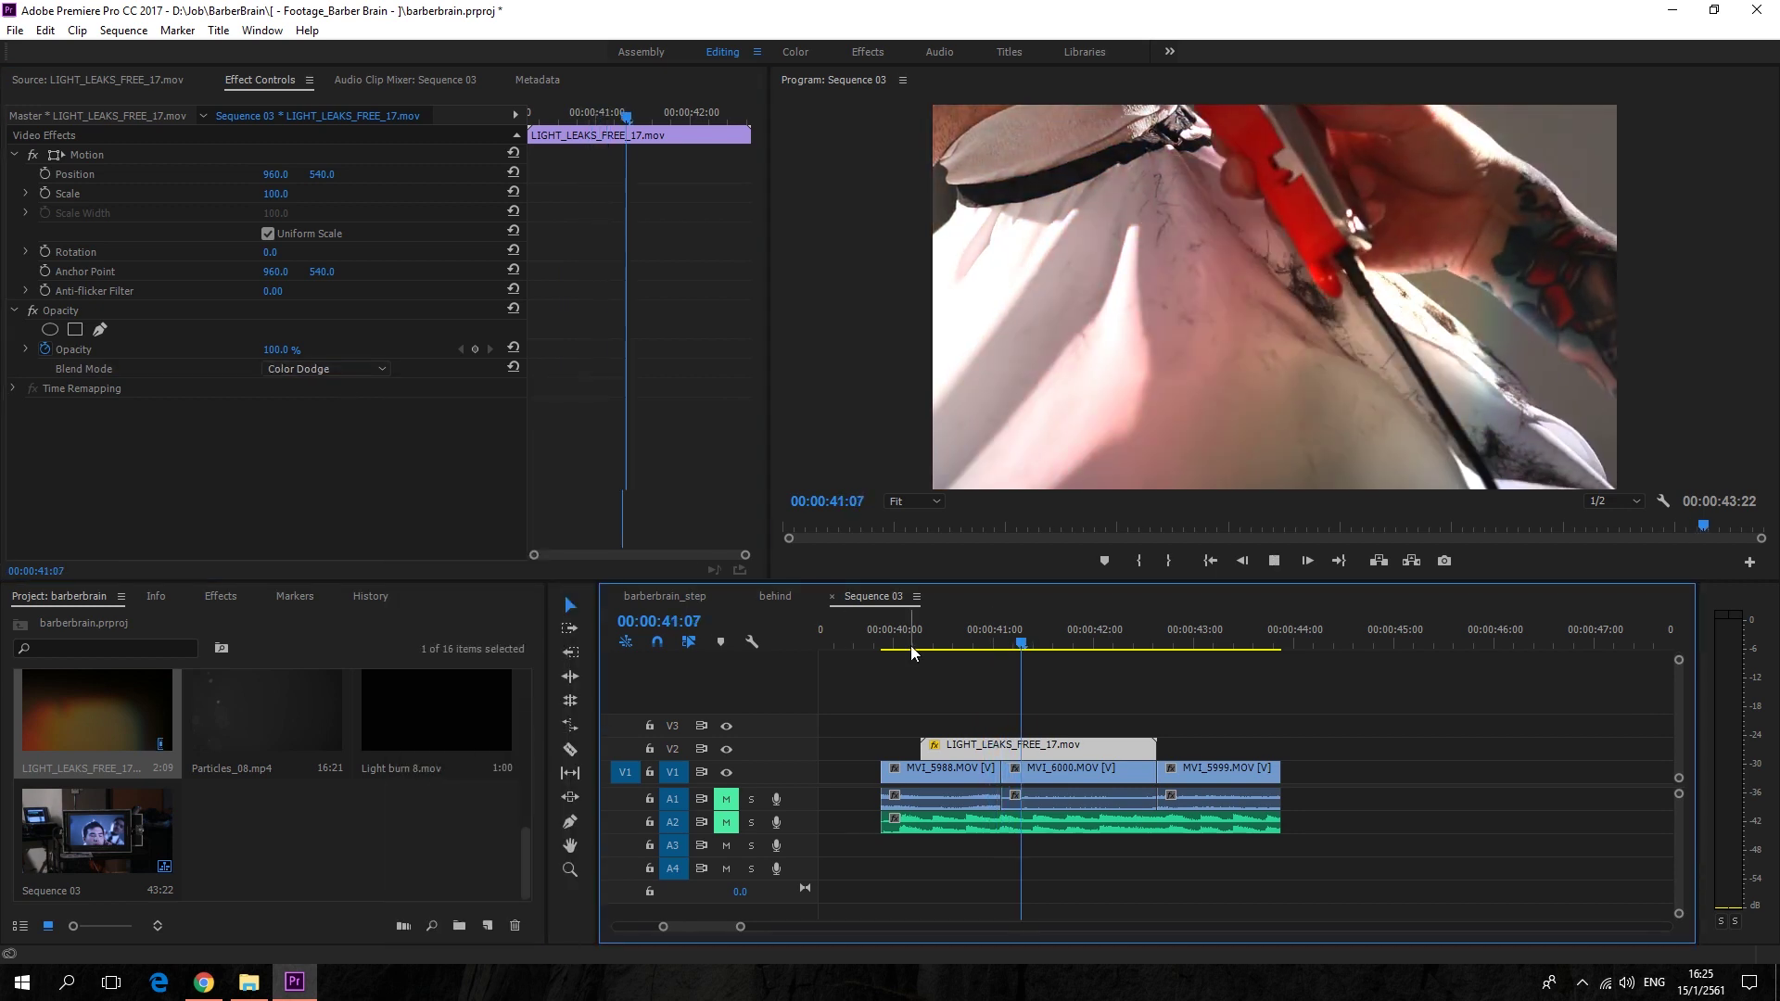
{"action": "key", "text": "space"}
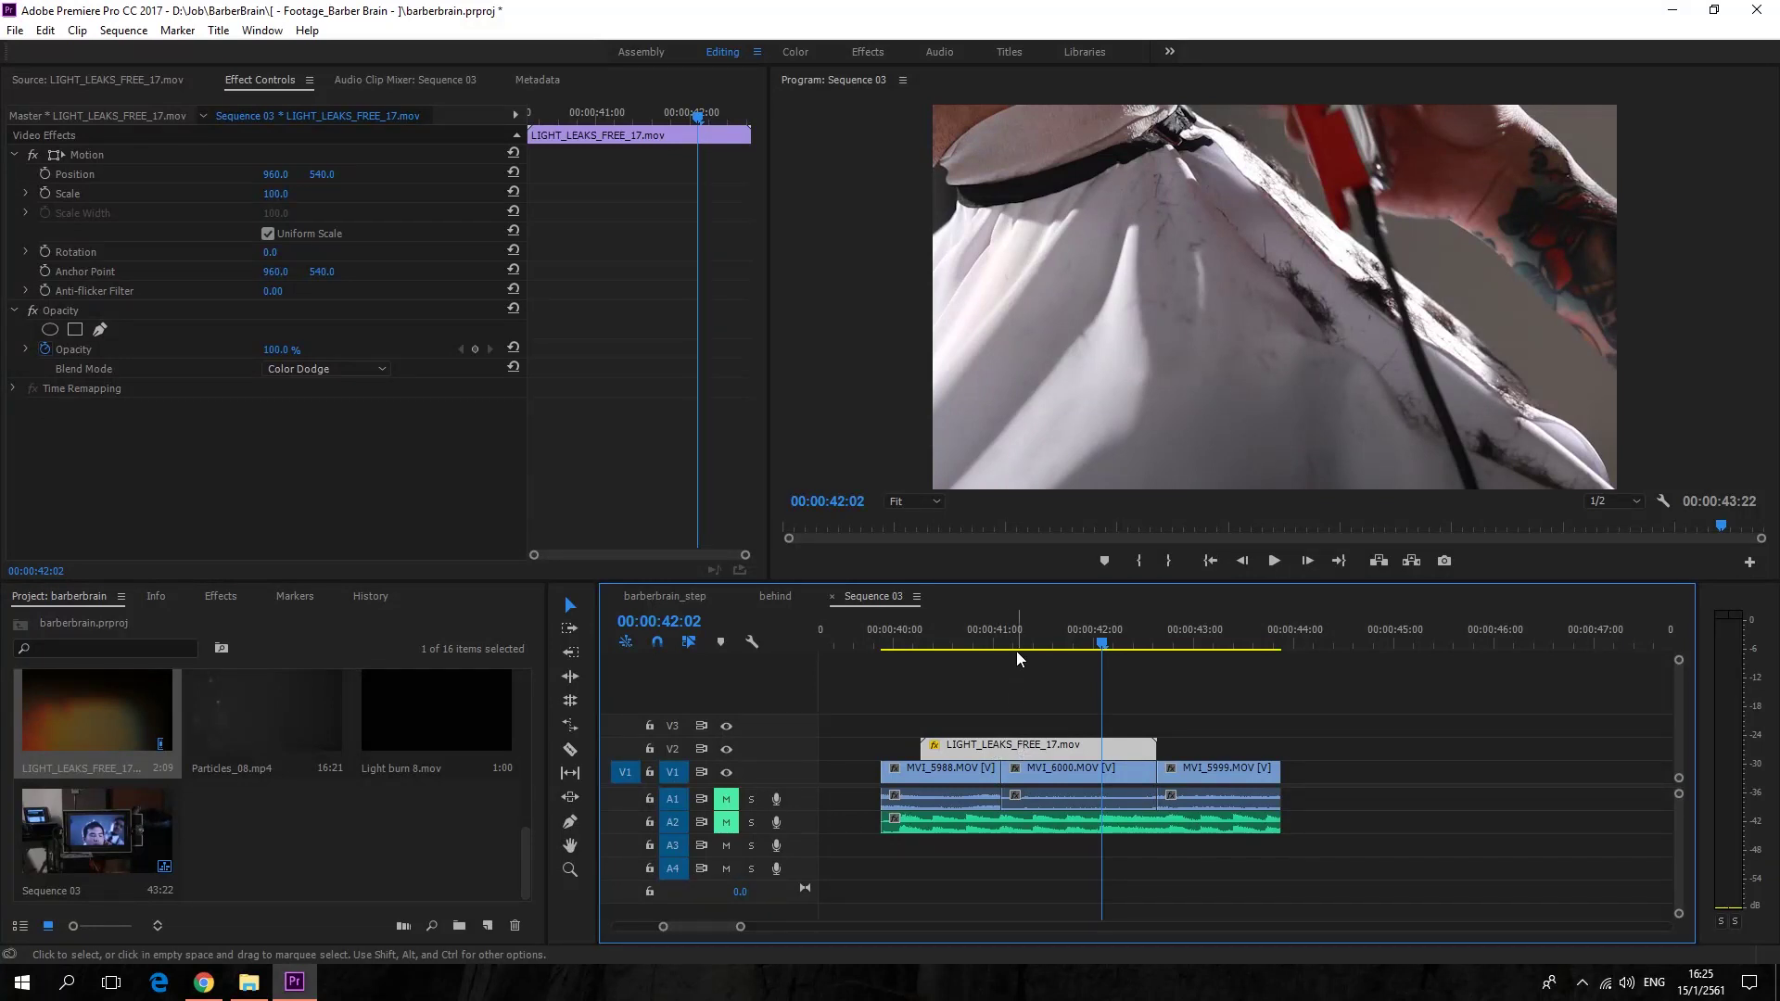
{"action": "key", "text": "Delete"}
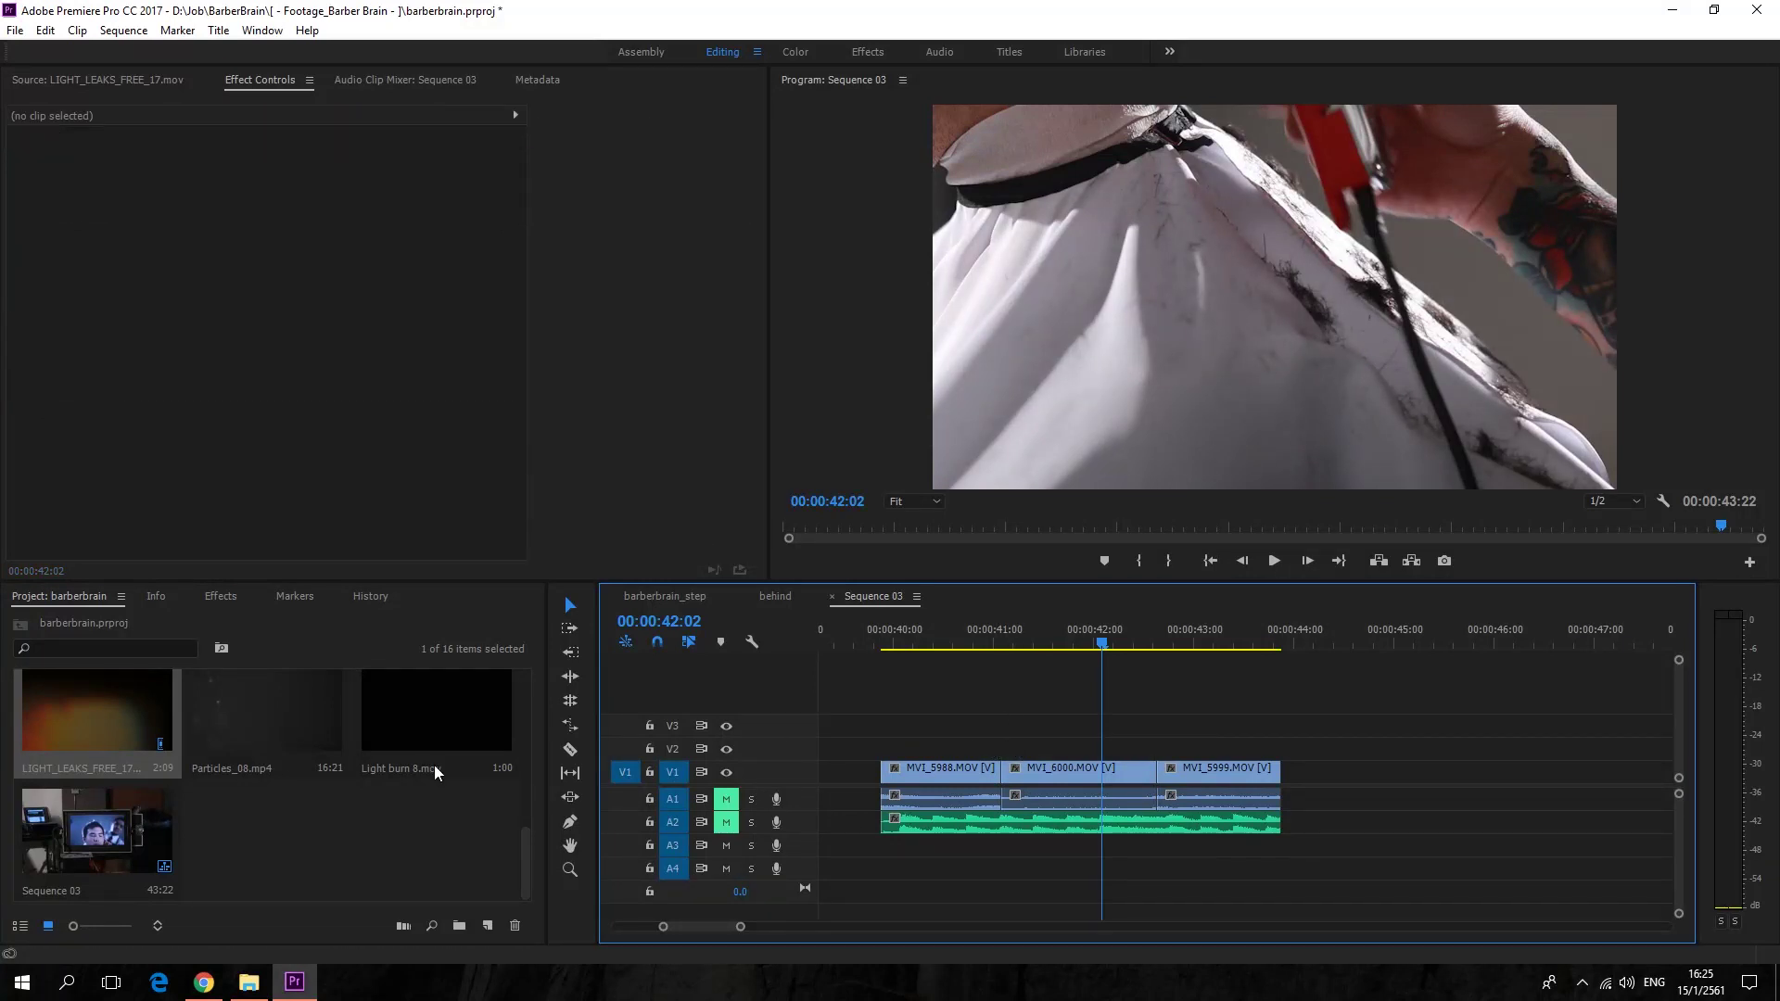
Preview Light burn 8.mov in the Source monitor
{"action": "left_click", "coordinate": [404, 733]}
{"action": "double_click", "coordinate": [404, 732]}
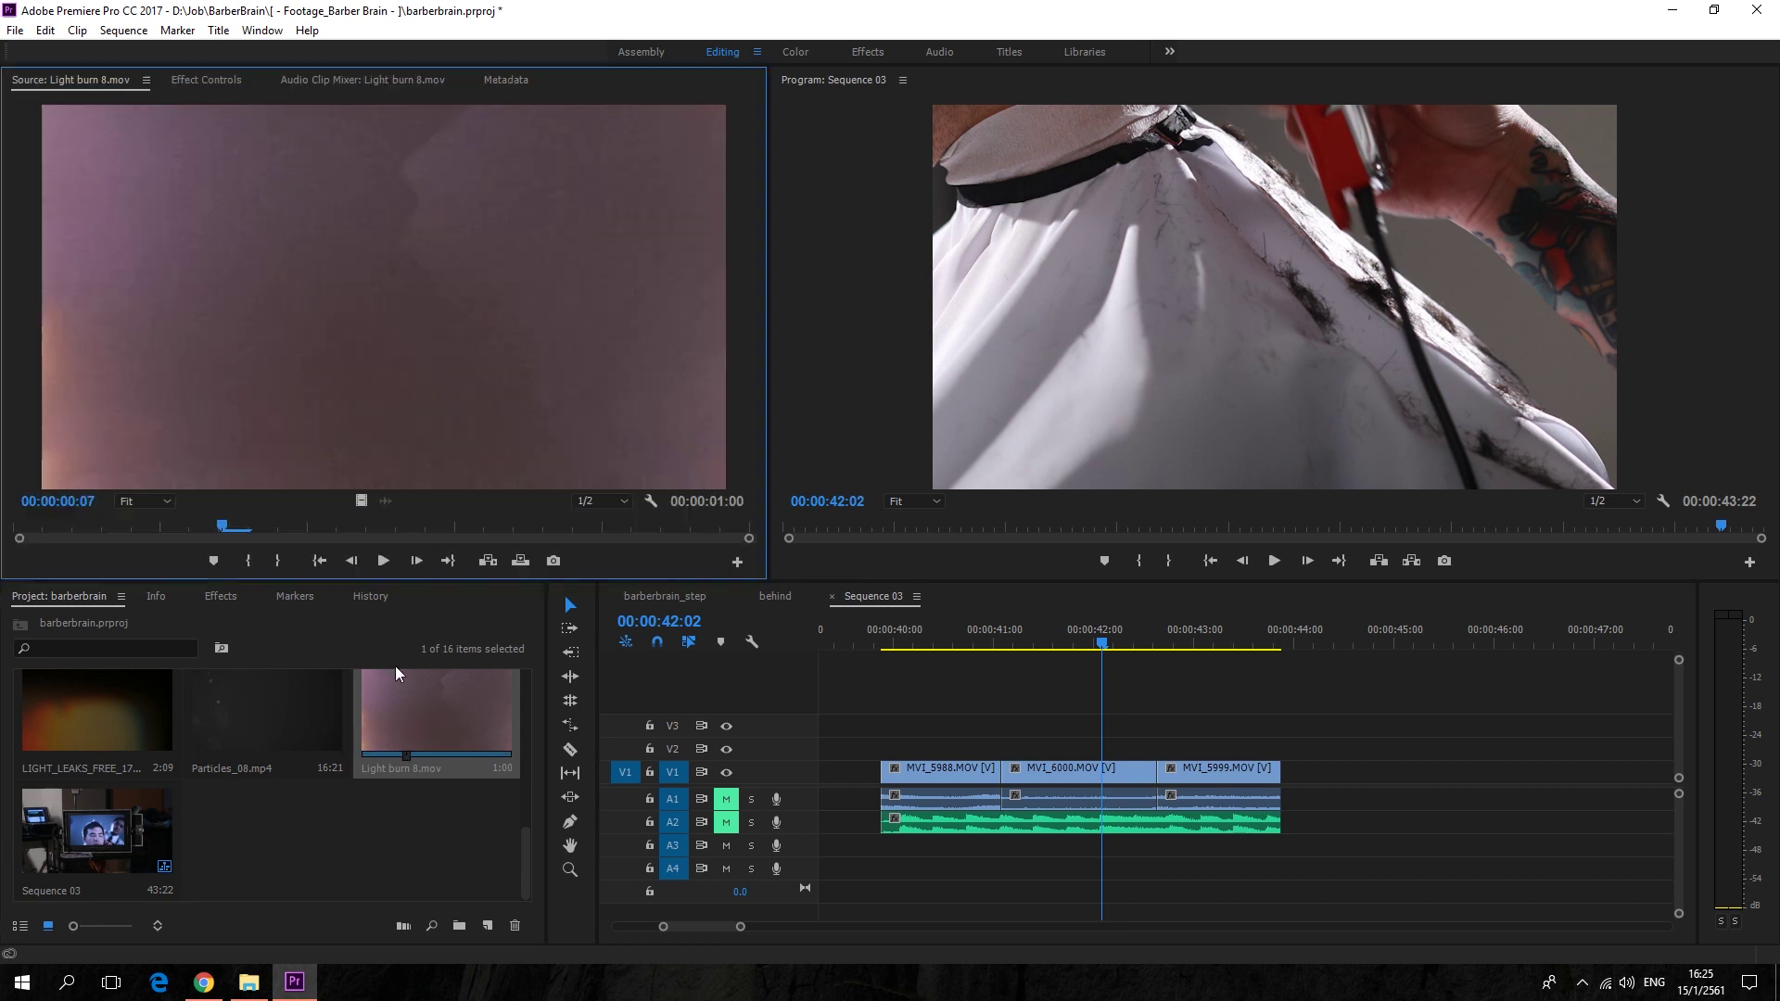
{"action": "left_click_drag", "start_coordinate": [141, 527], "coordinate": [657, 543]}
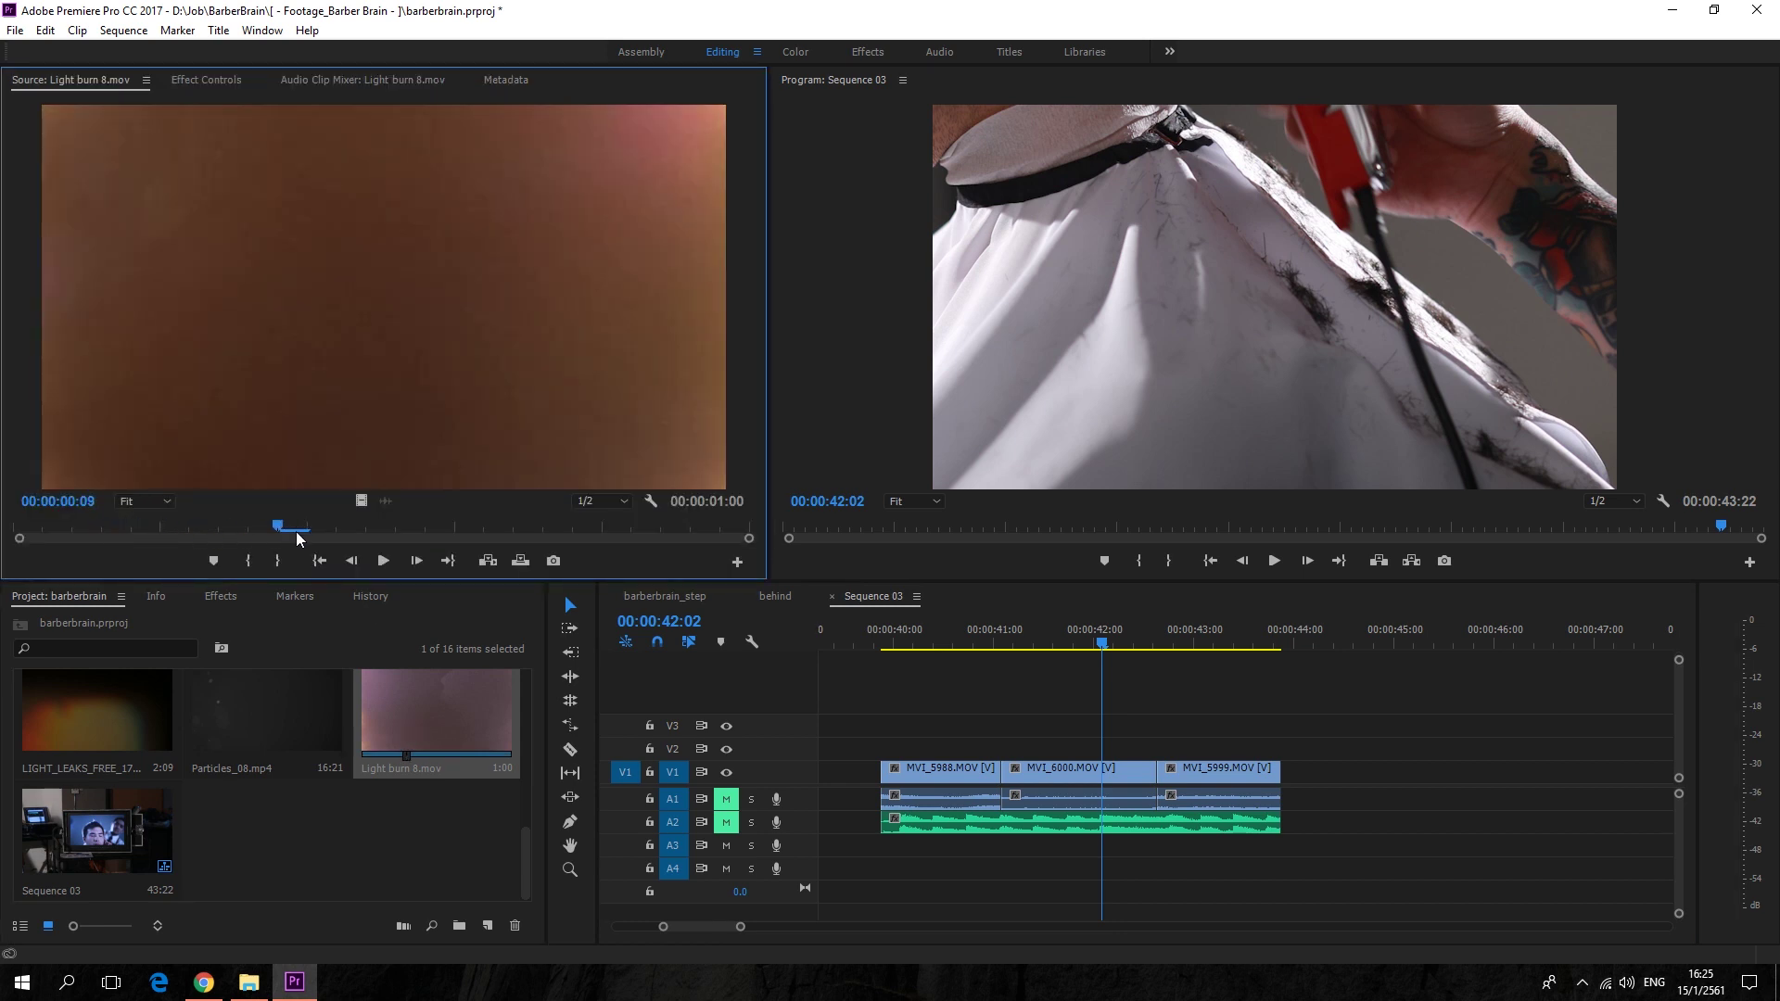
{"action": "left_click_drag", "start_coordinate": [70, 547], "coordinate": [42, 538]}
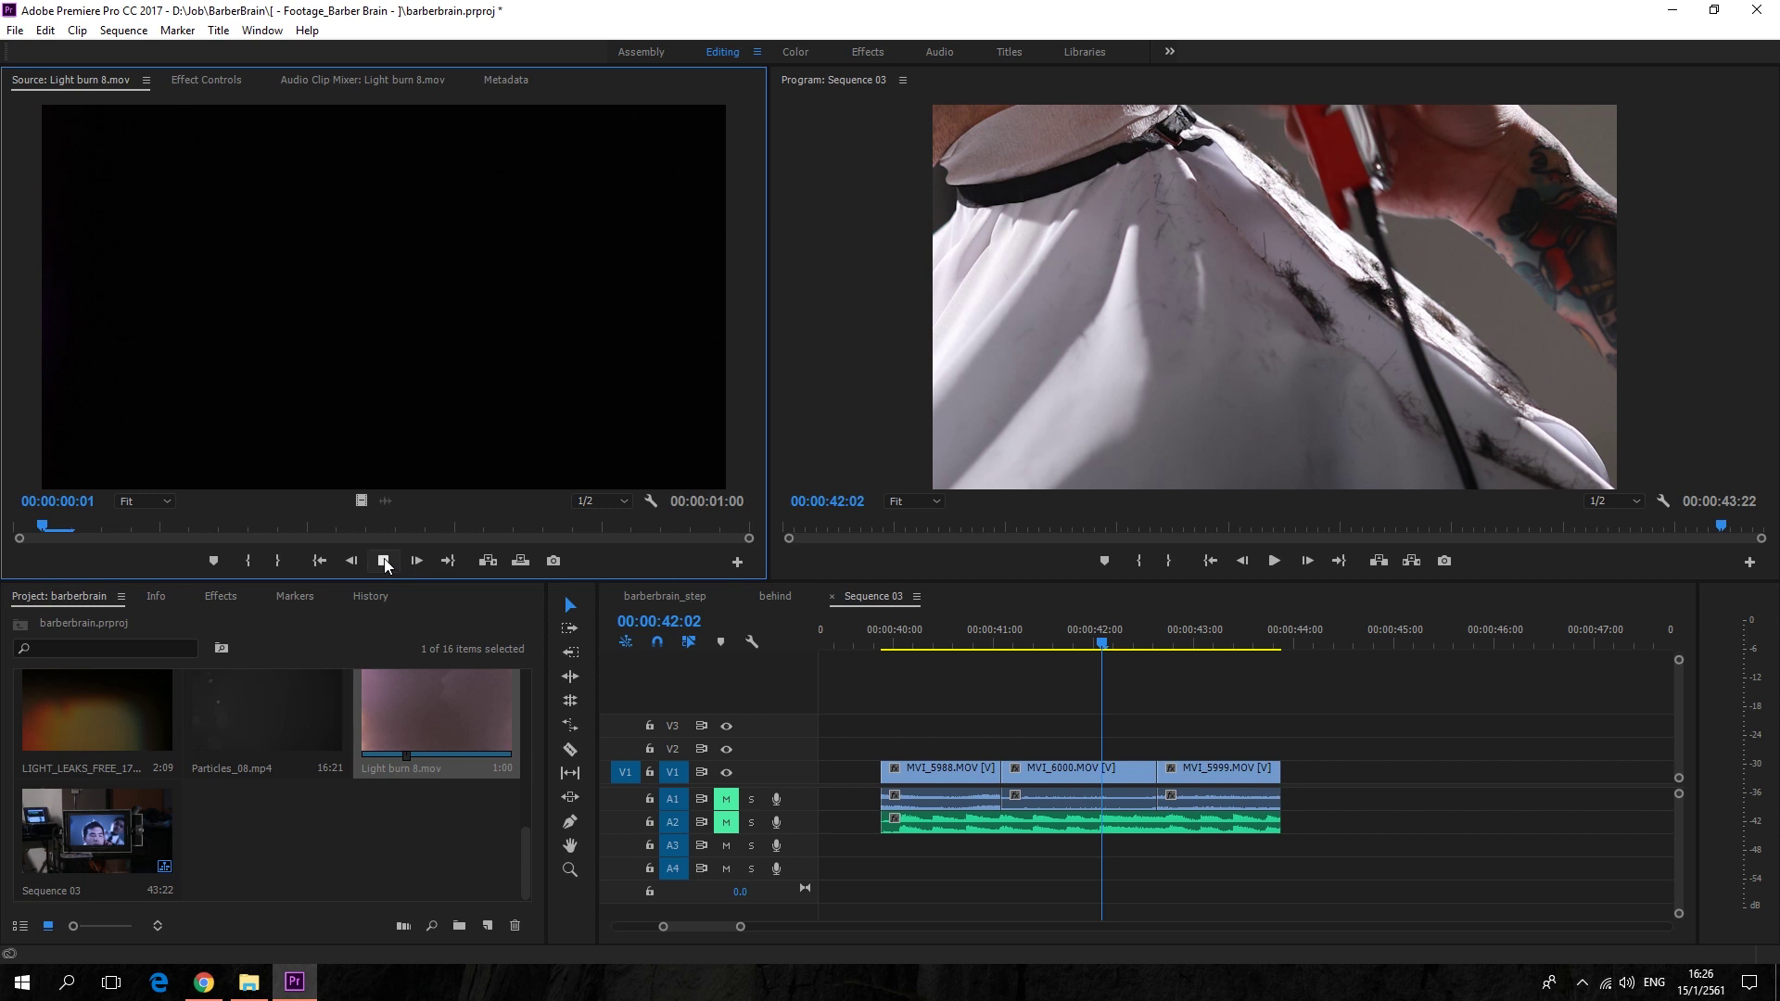
Place Light burn 8.mov on track V2 above the barber footage
{"action": "left_click_drag", "start_coordinate": [441, 709], "coordinate": [962, 751]}
{"action": "left_click", "coordinate": [990, 635]}
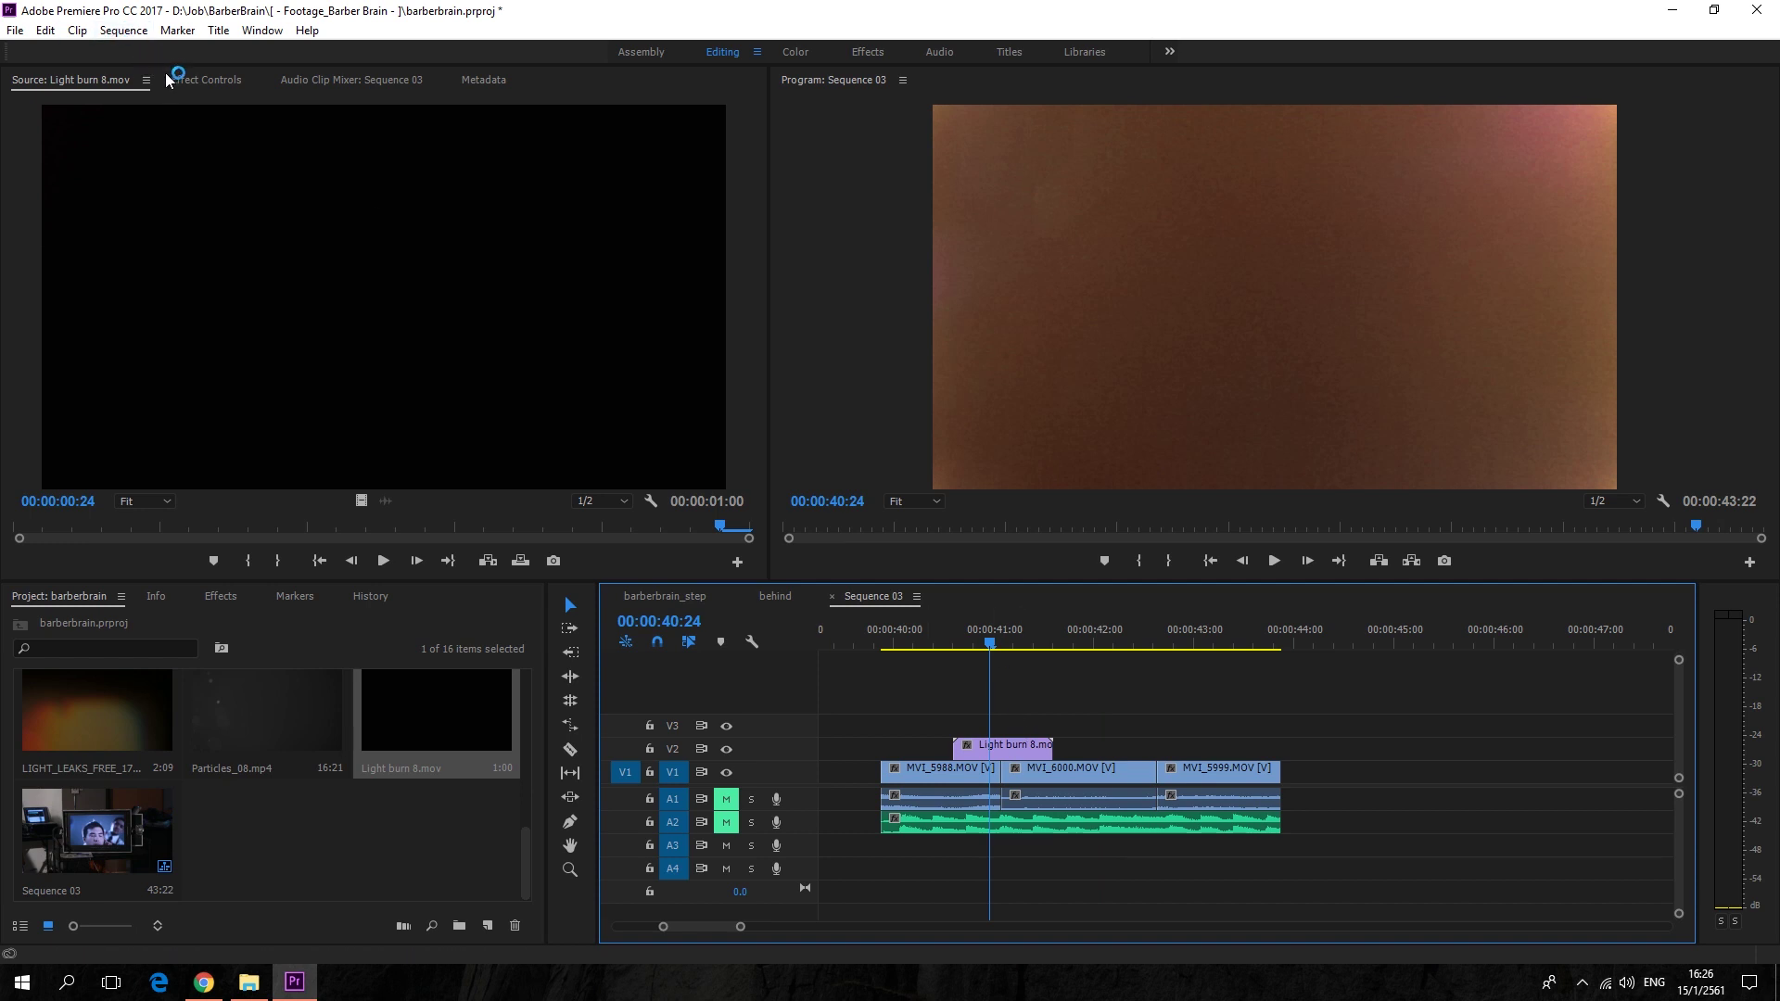
{"action": "left_click", "coordinate": [197, 77]}
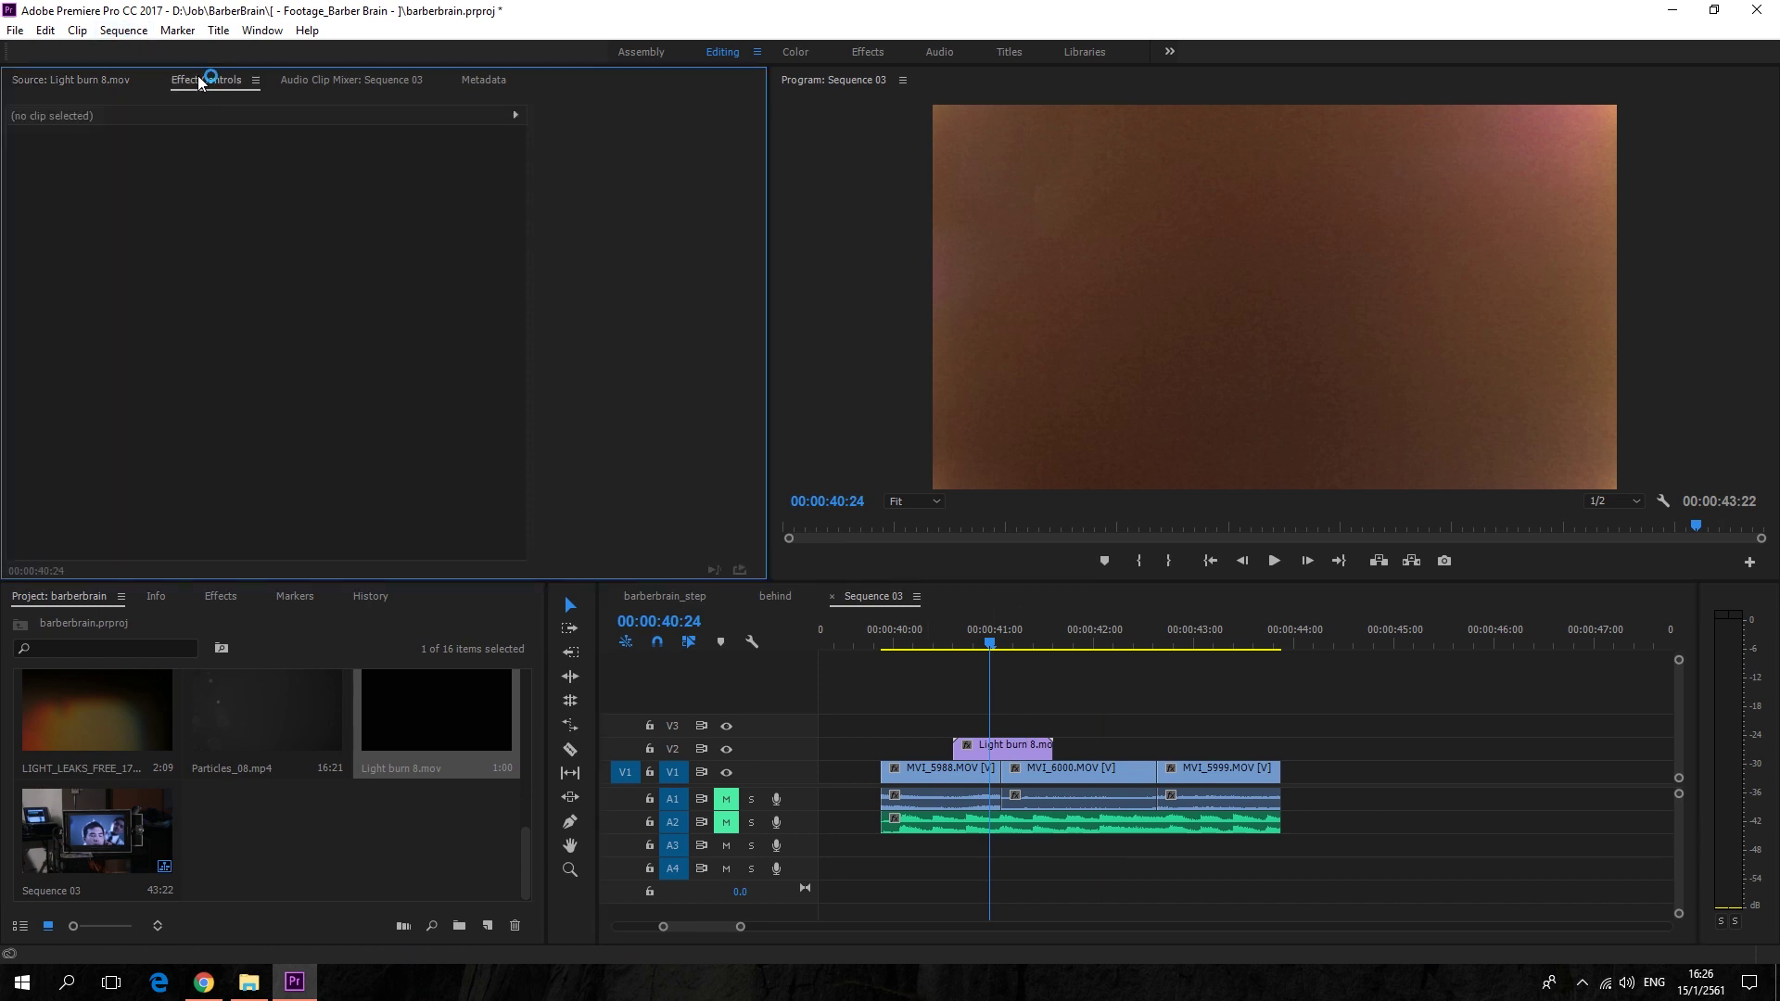
Select the Light burn clip and try the Overlay blend mode
{"action": "left_click", "coordinate": [998, 744]}
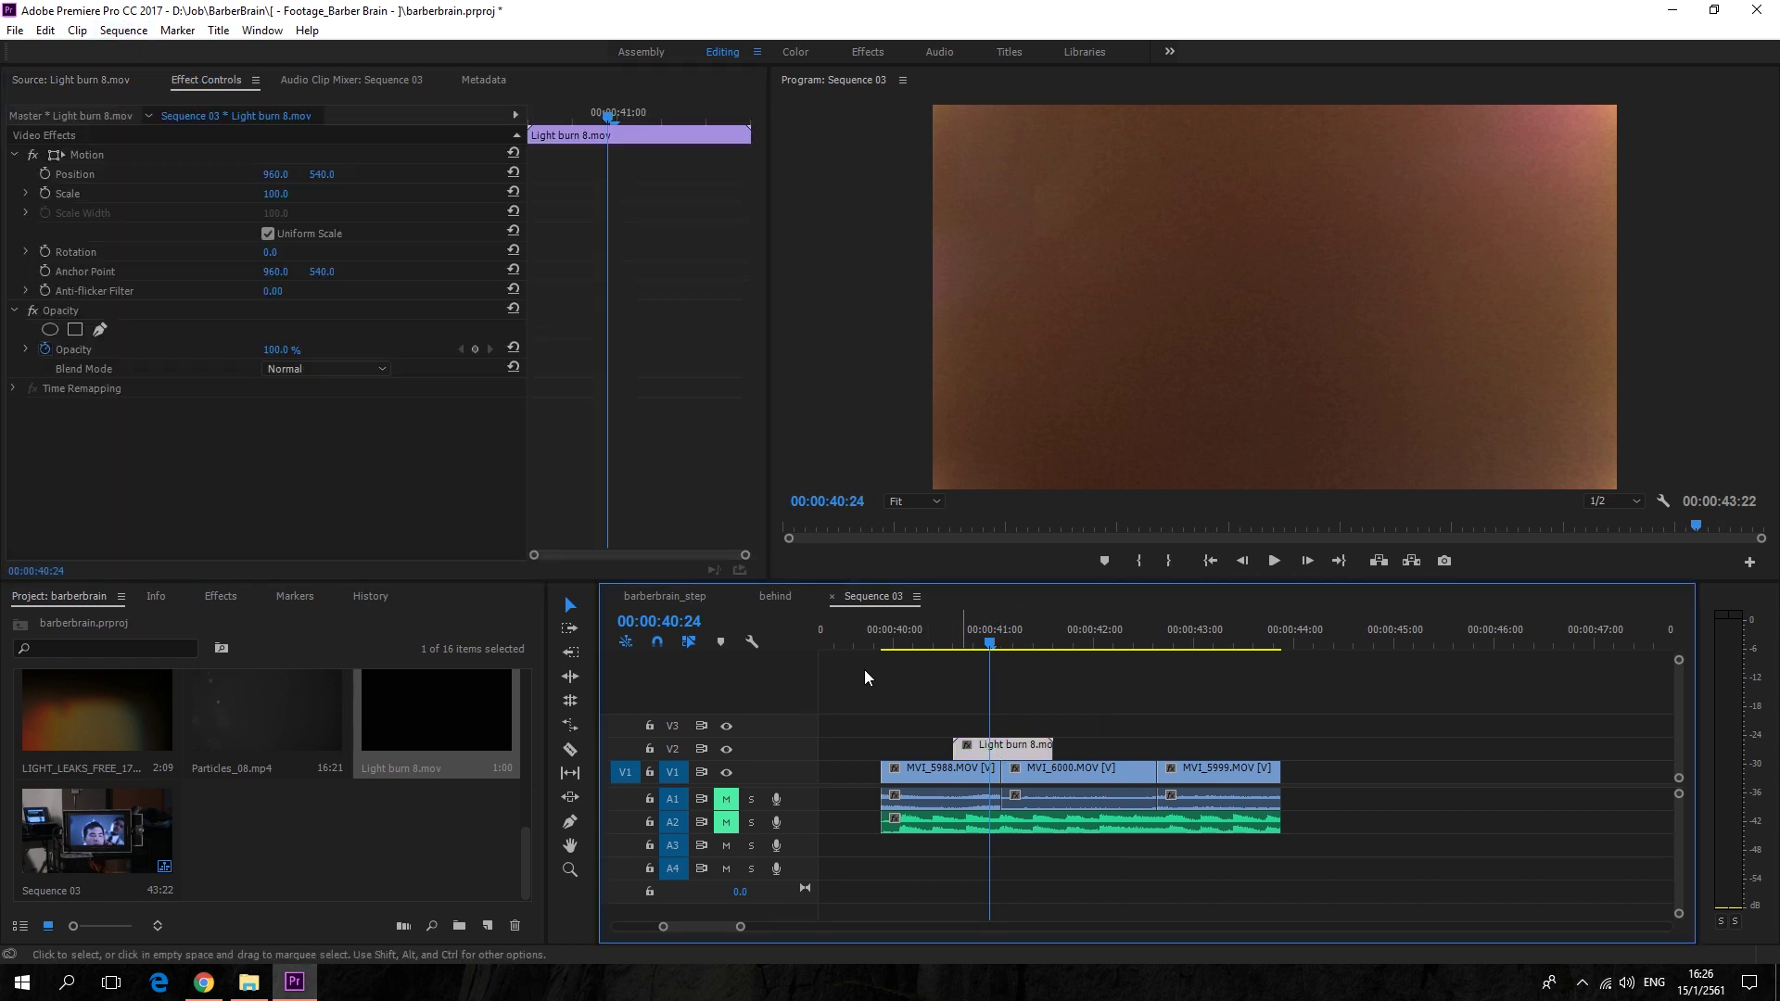
{"action": "left_click", "coordinate": [354, 371]}
{"action": "left_click", "coordinate": [466, 655]}
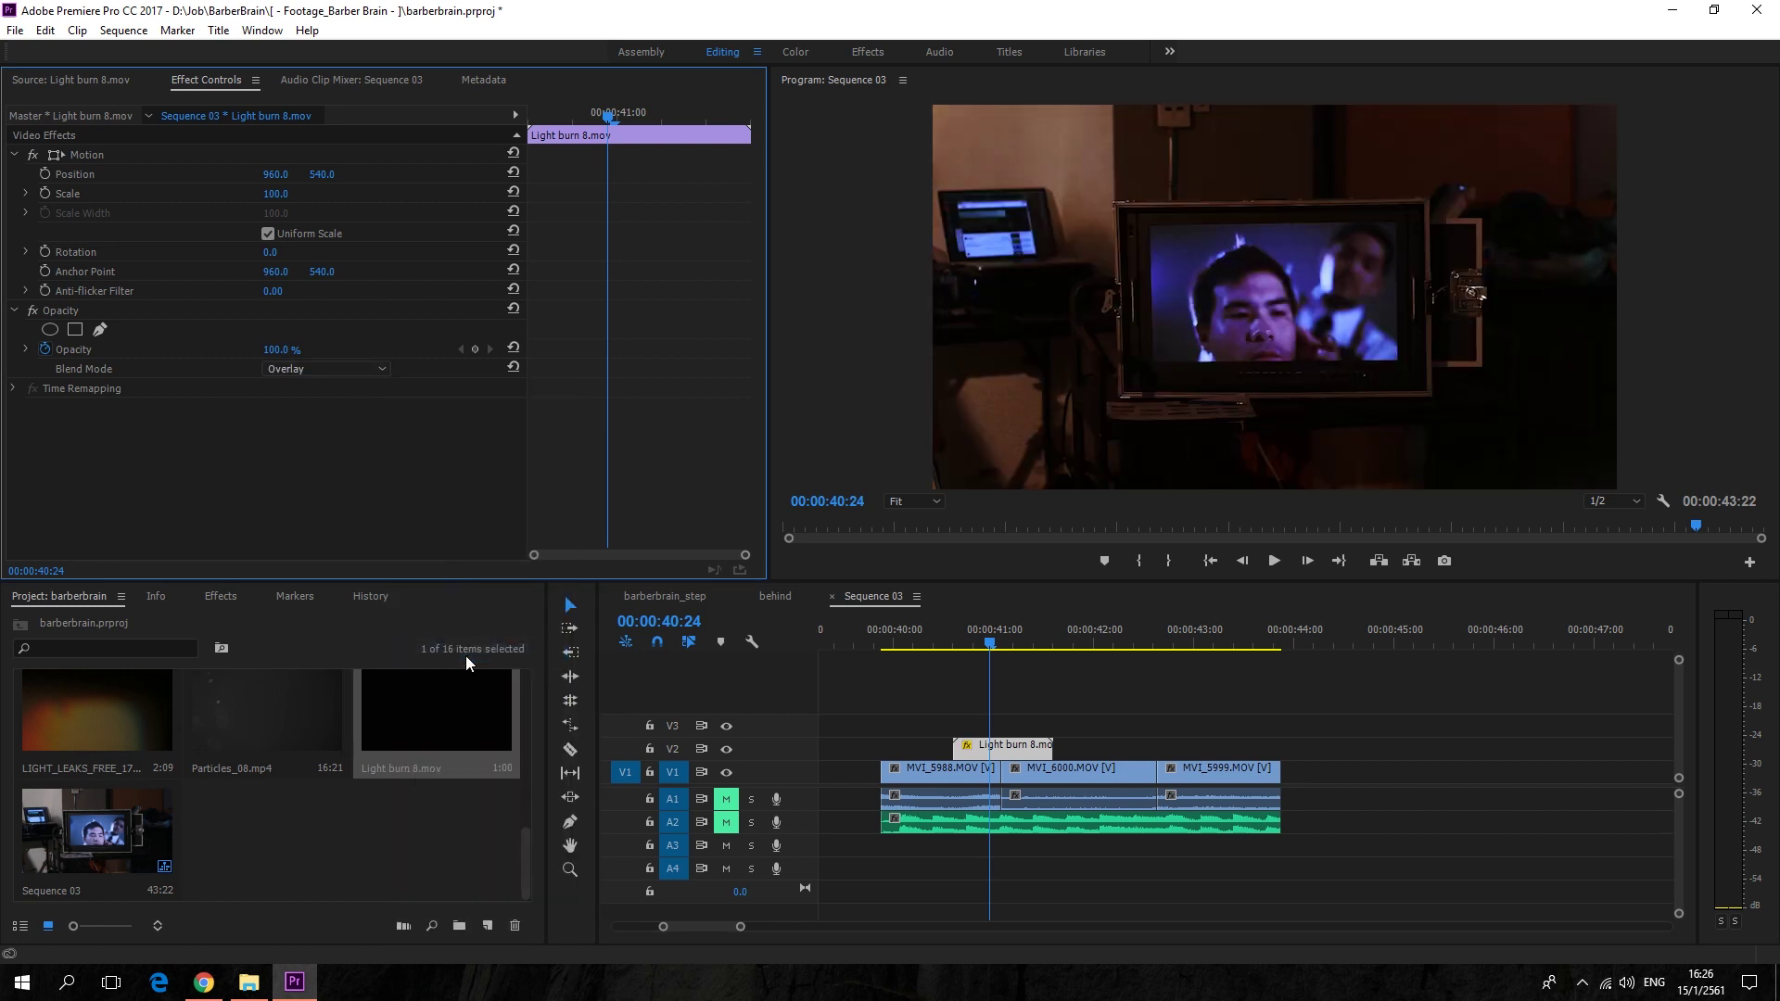
{"action": "mouse_move", "coordinate": [962, 642]}
{"action": "left_mouse_down"}
{"action": "mouse_move", "coordinate": [1011, 649]}
{"action": "mouse_move", "coordinate": [990, 647]}
{"action": "left_mouse_up"}
Switch the Light burn blend to Linear Dodge (Add) and play back to review
{"action": "left_click", "coordinate": [382, 369]}
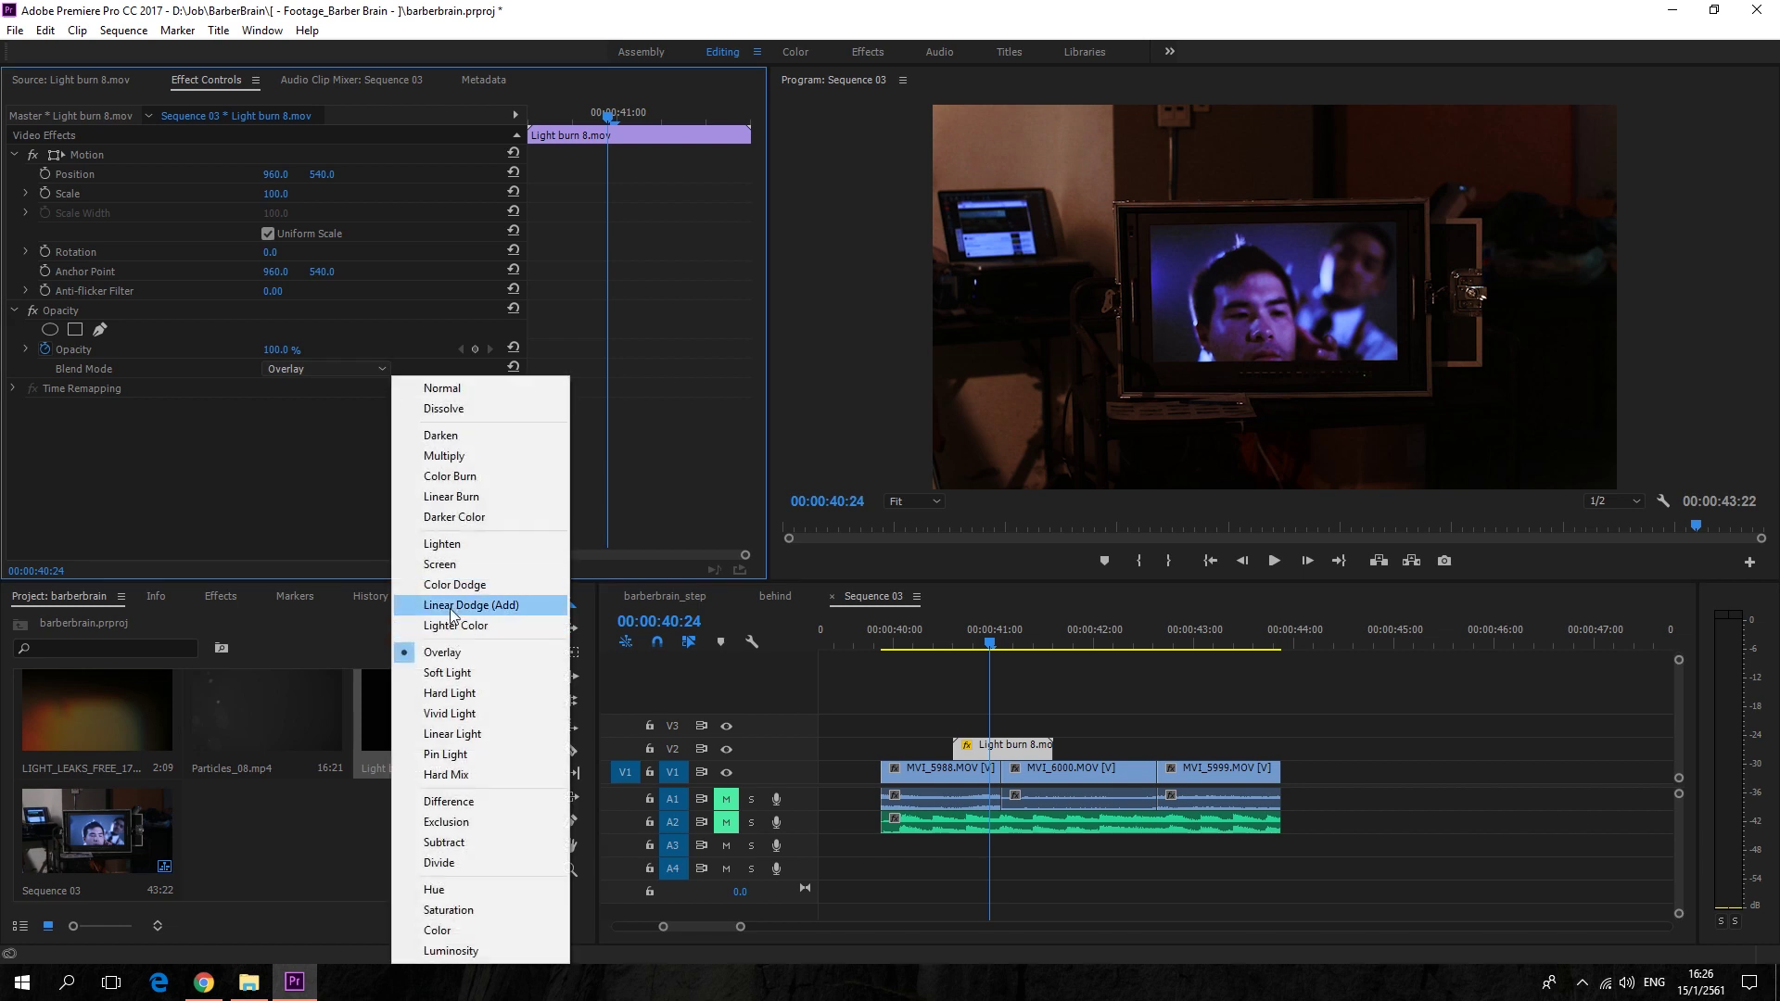
{"action": "left_click", "coordinate": [452, 613]}
{"action": "left_click_drag", "start_coordinate": [994, 643], "coordinate": [944, 642]}
{"action": "key", "text": "space"}
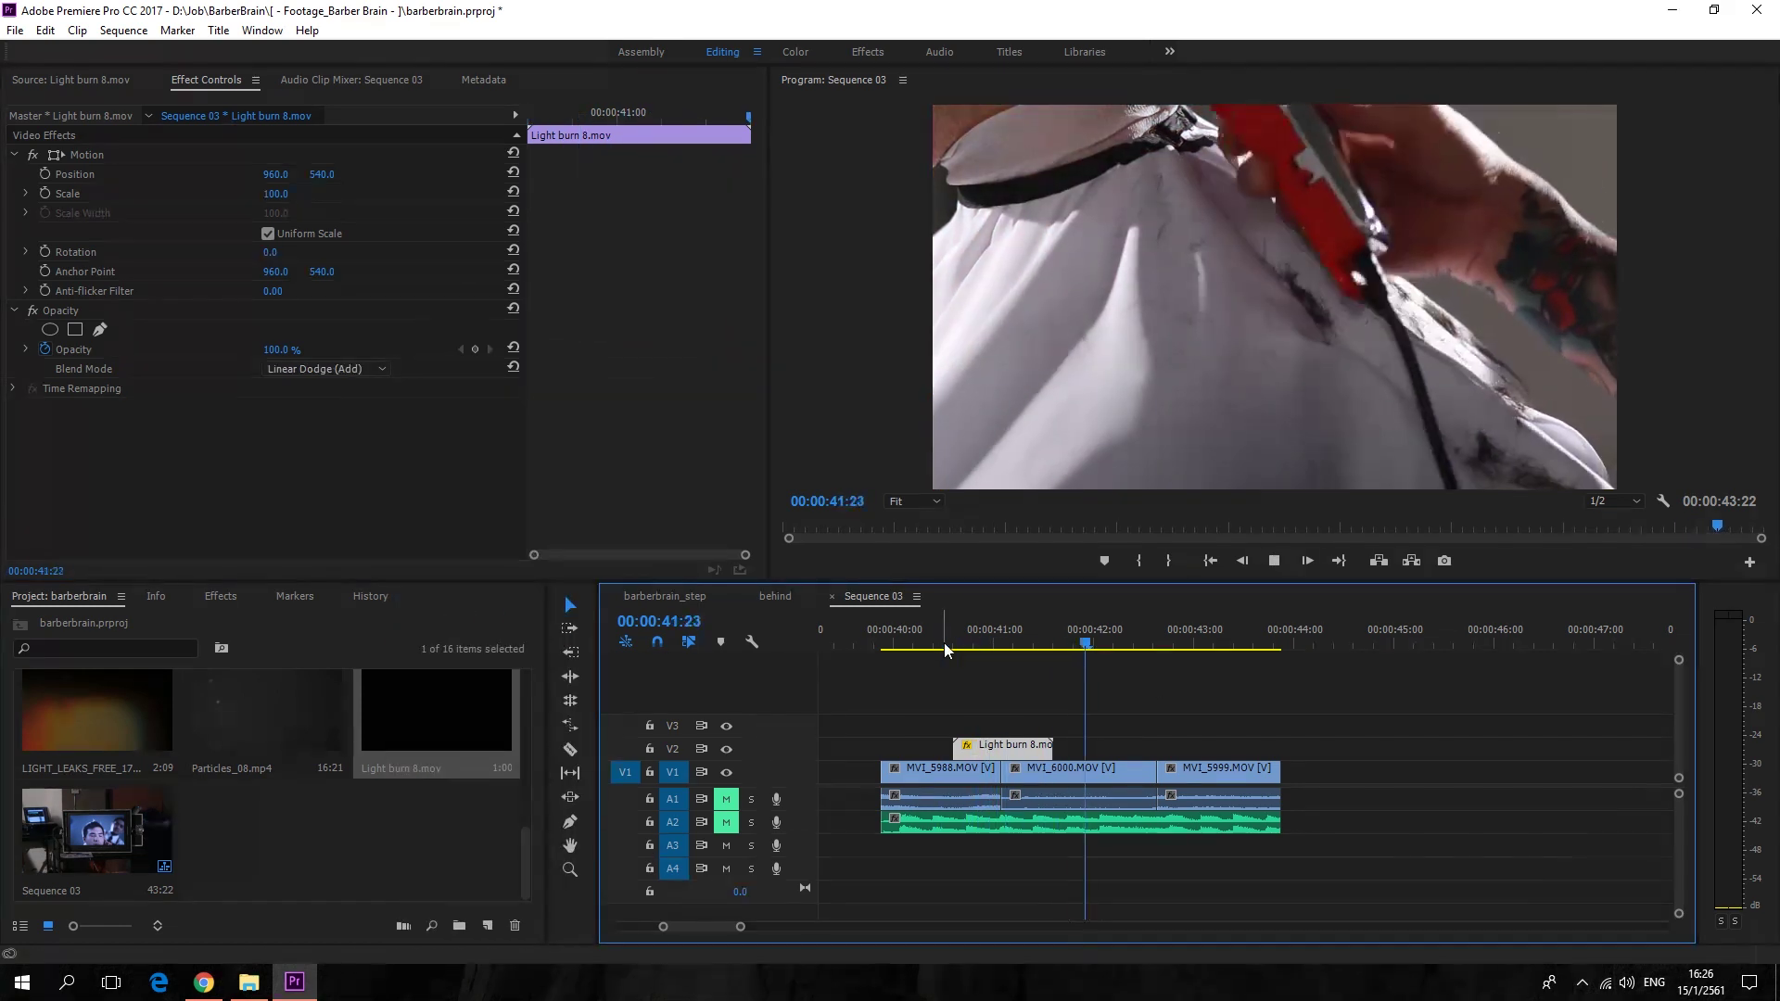
{"action": "left_click", "coordinate": [931, 640]}
{"action": "key", "text": "space"}
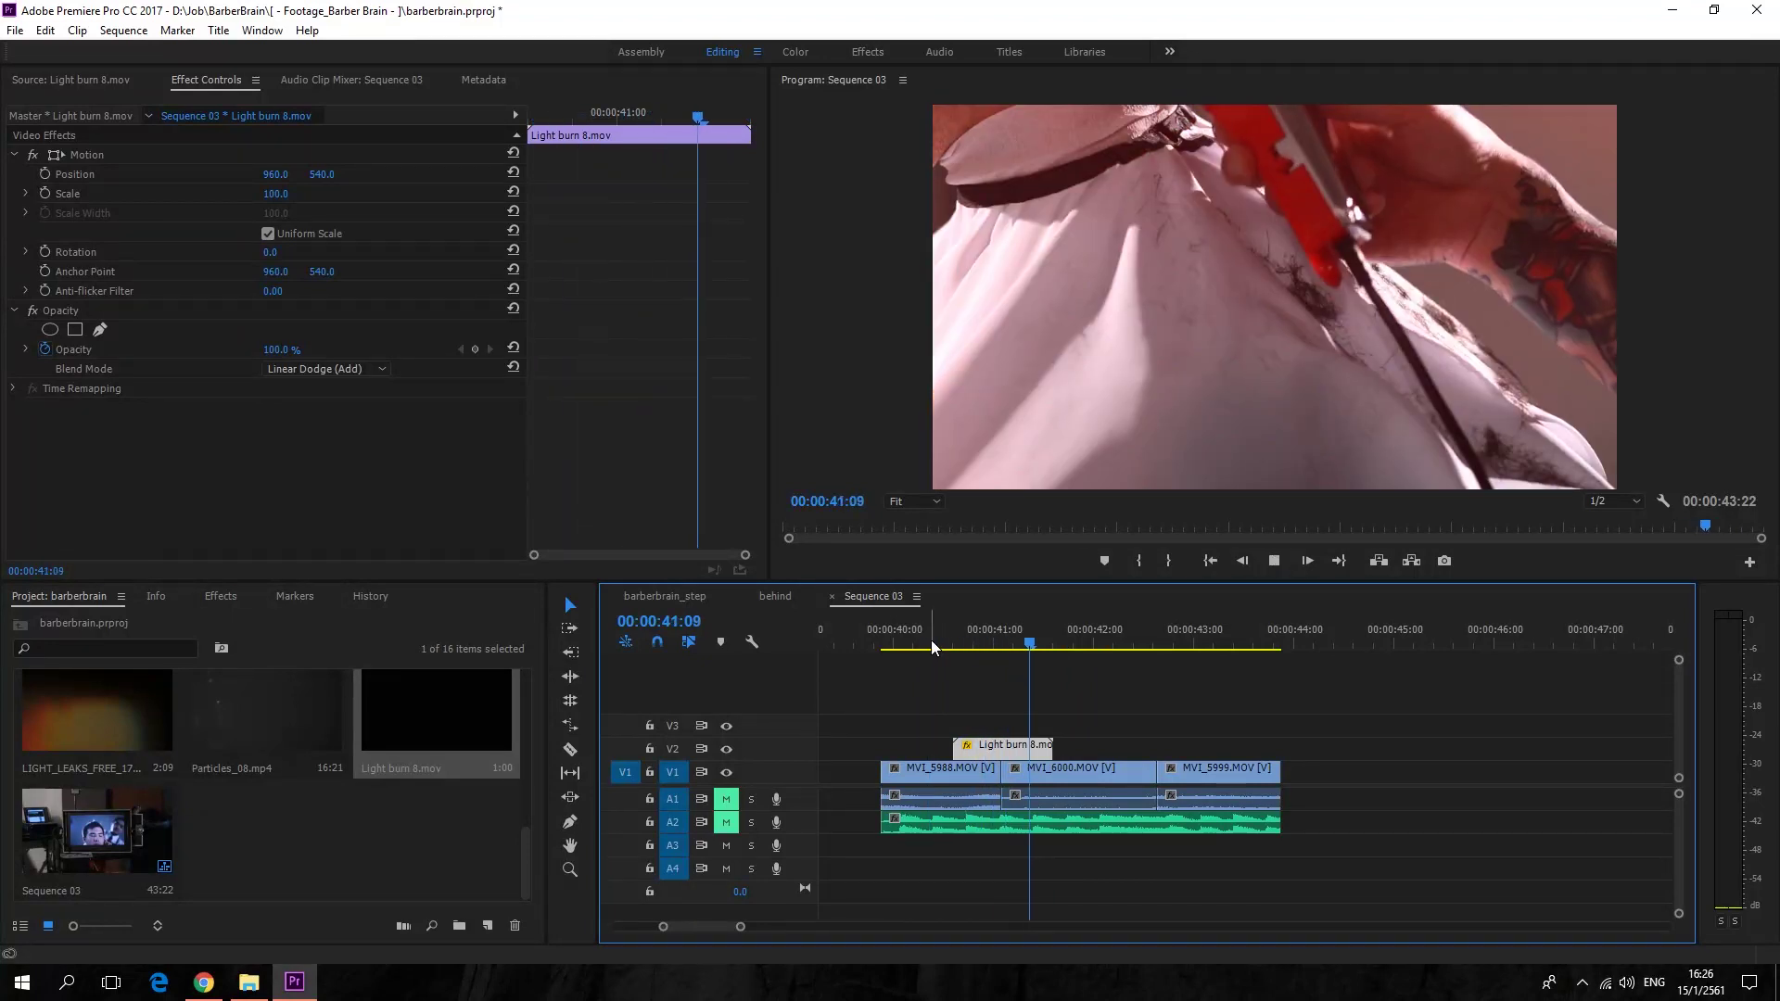
{"action": "left_click_drag", "start_coordinate": [931, 639], "coordinate": [998, 646]}
{"action": "key", "text": "space"}
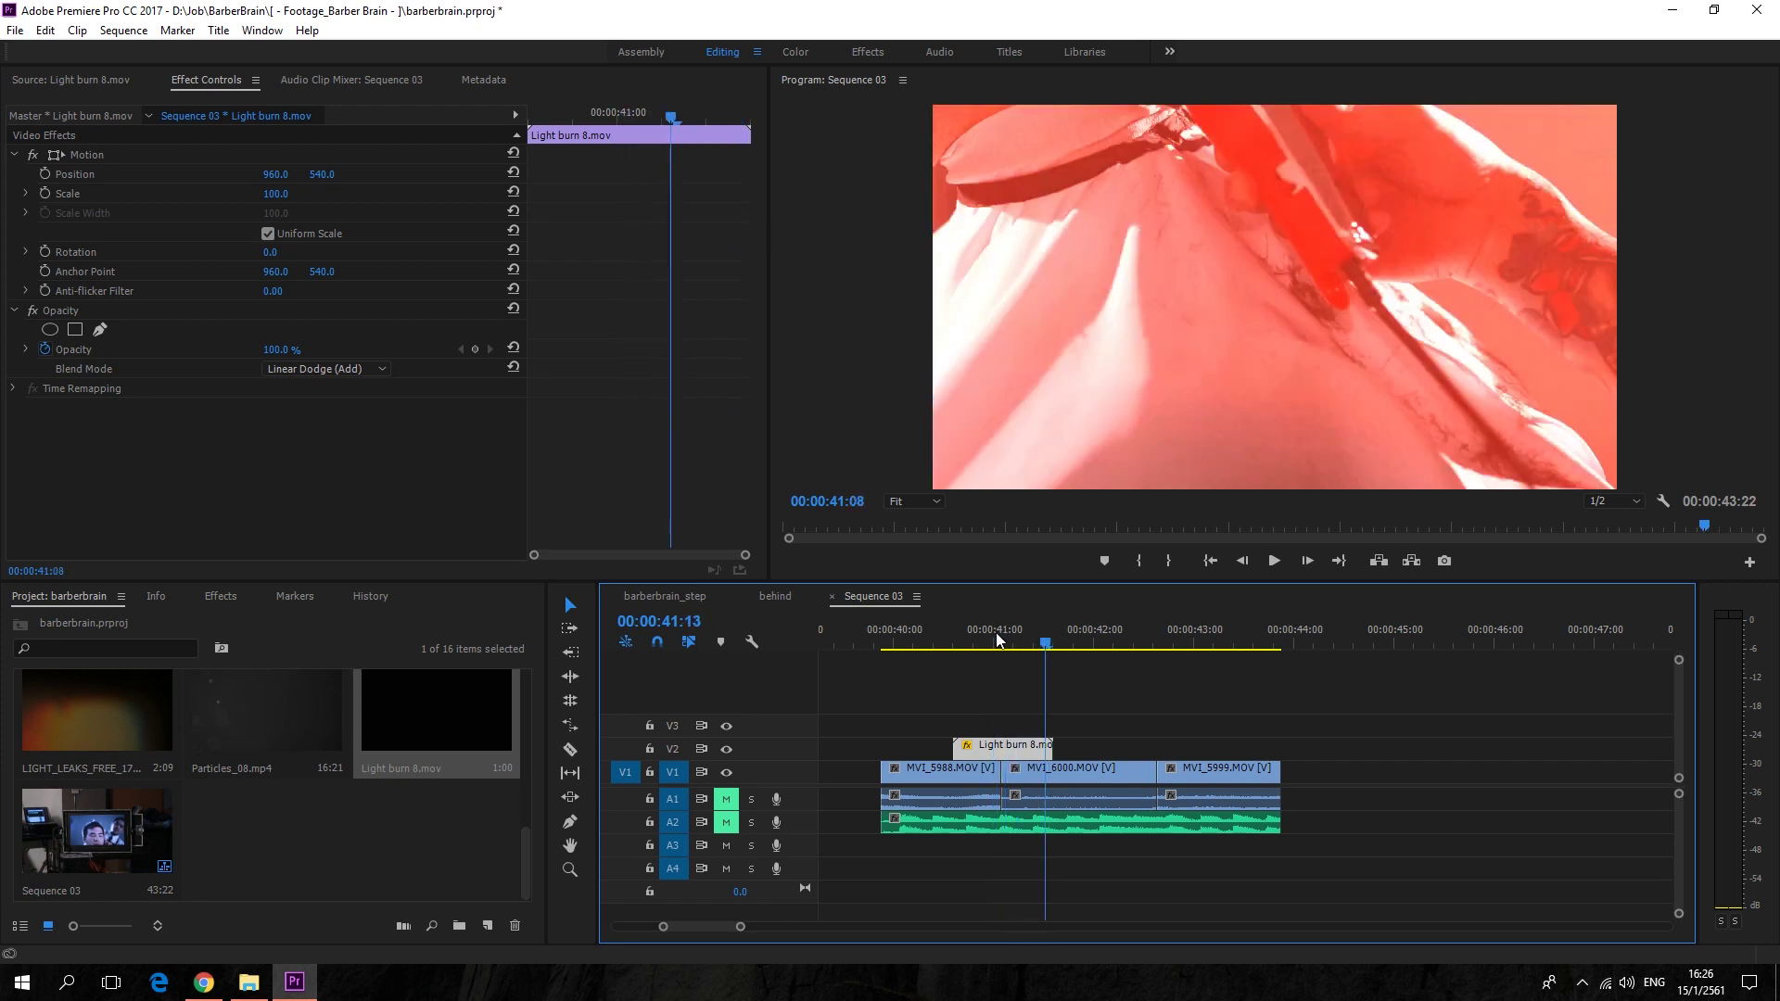
{"action": "left_click", "coordinate": [921, 630]}
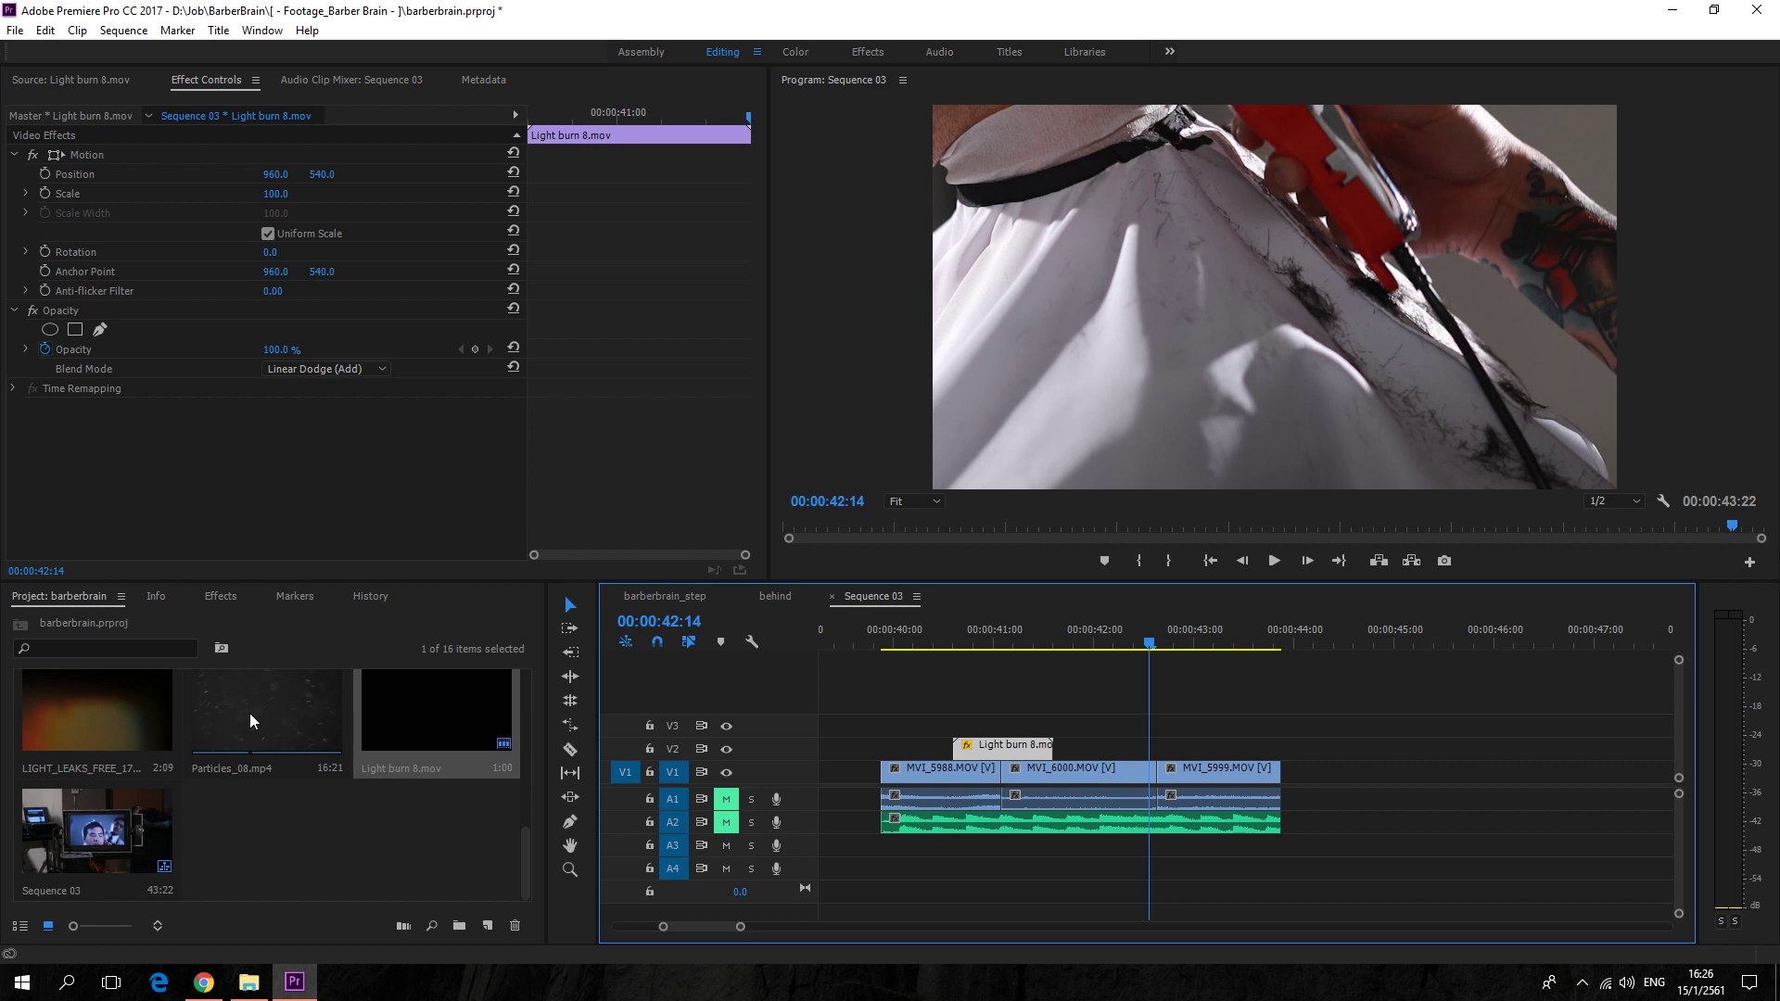
Preview Particles_08.mp4, place it on V2 over the barber footage, and move Light burn up to V3
{"action": "left_click", "coordinate": [249, 713]}
{"action": "left_click", "coordinate": [107, 78]}
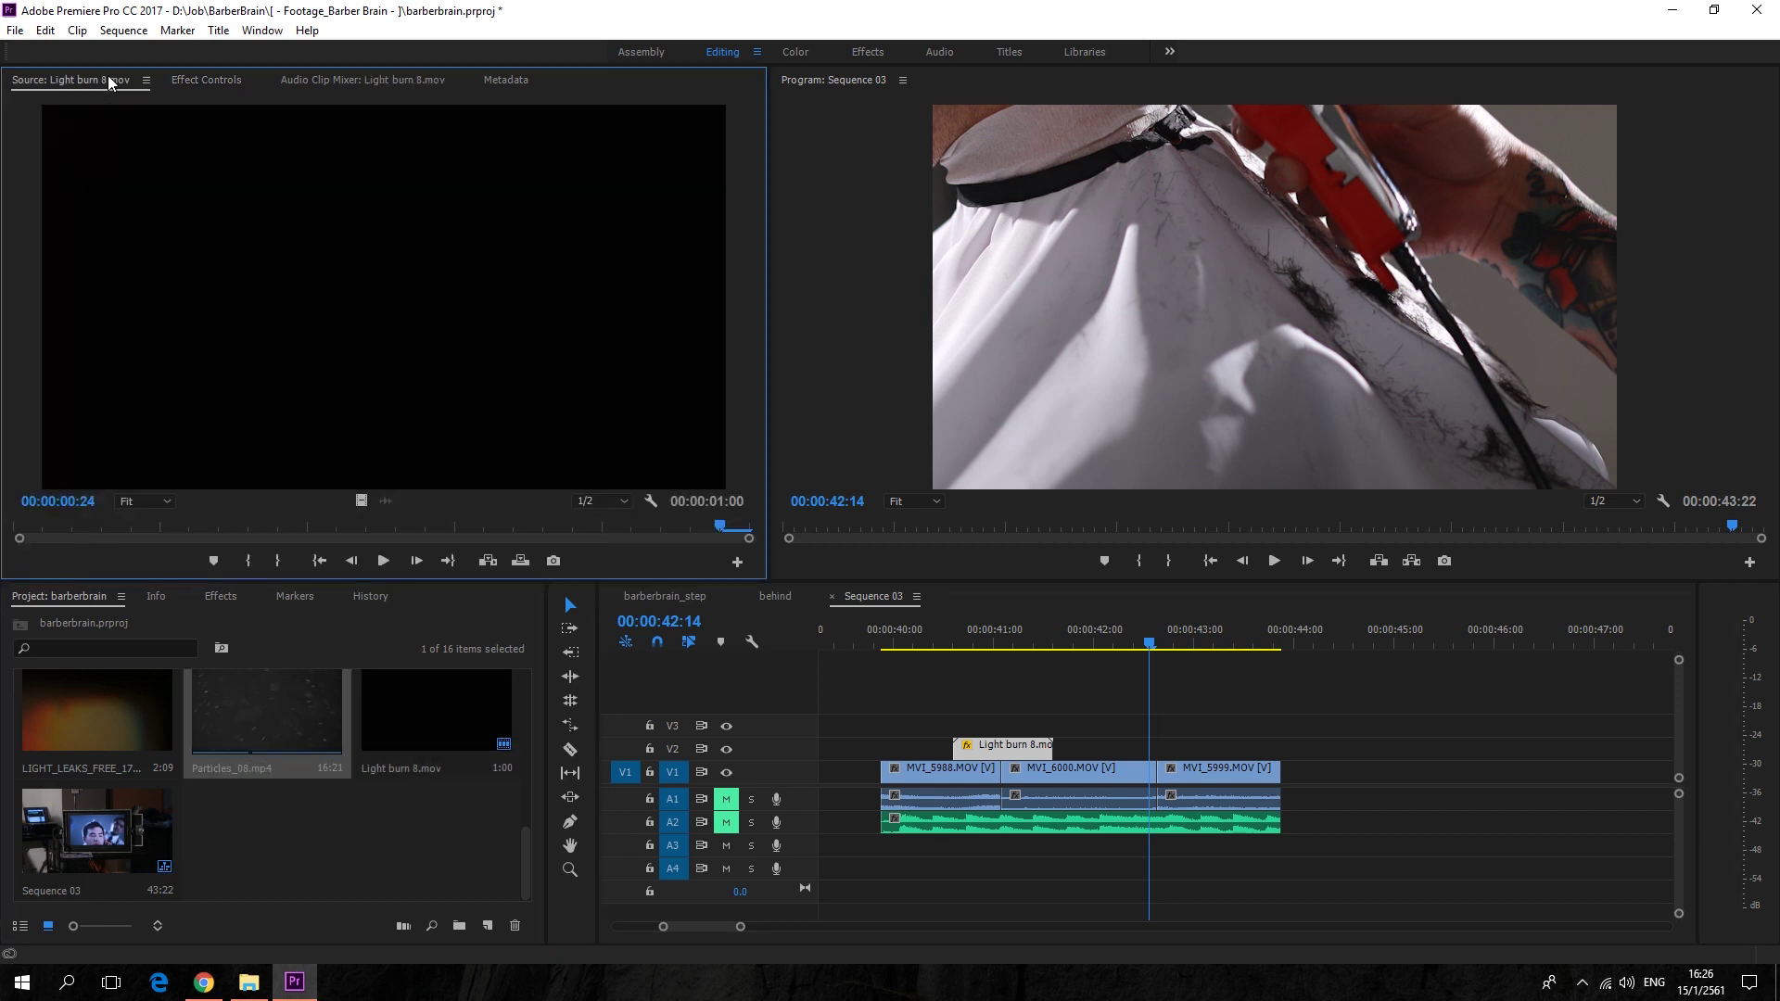
{"action": "double_click", "coordinate": [286, 714]}
{"action": "key", "text": "space"}
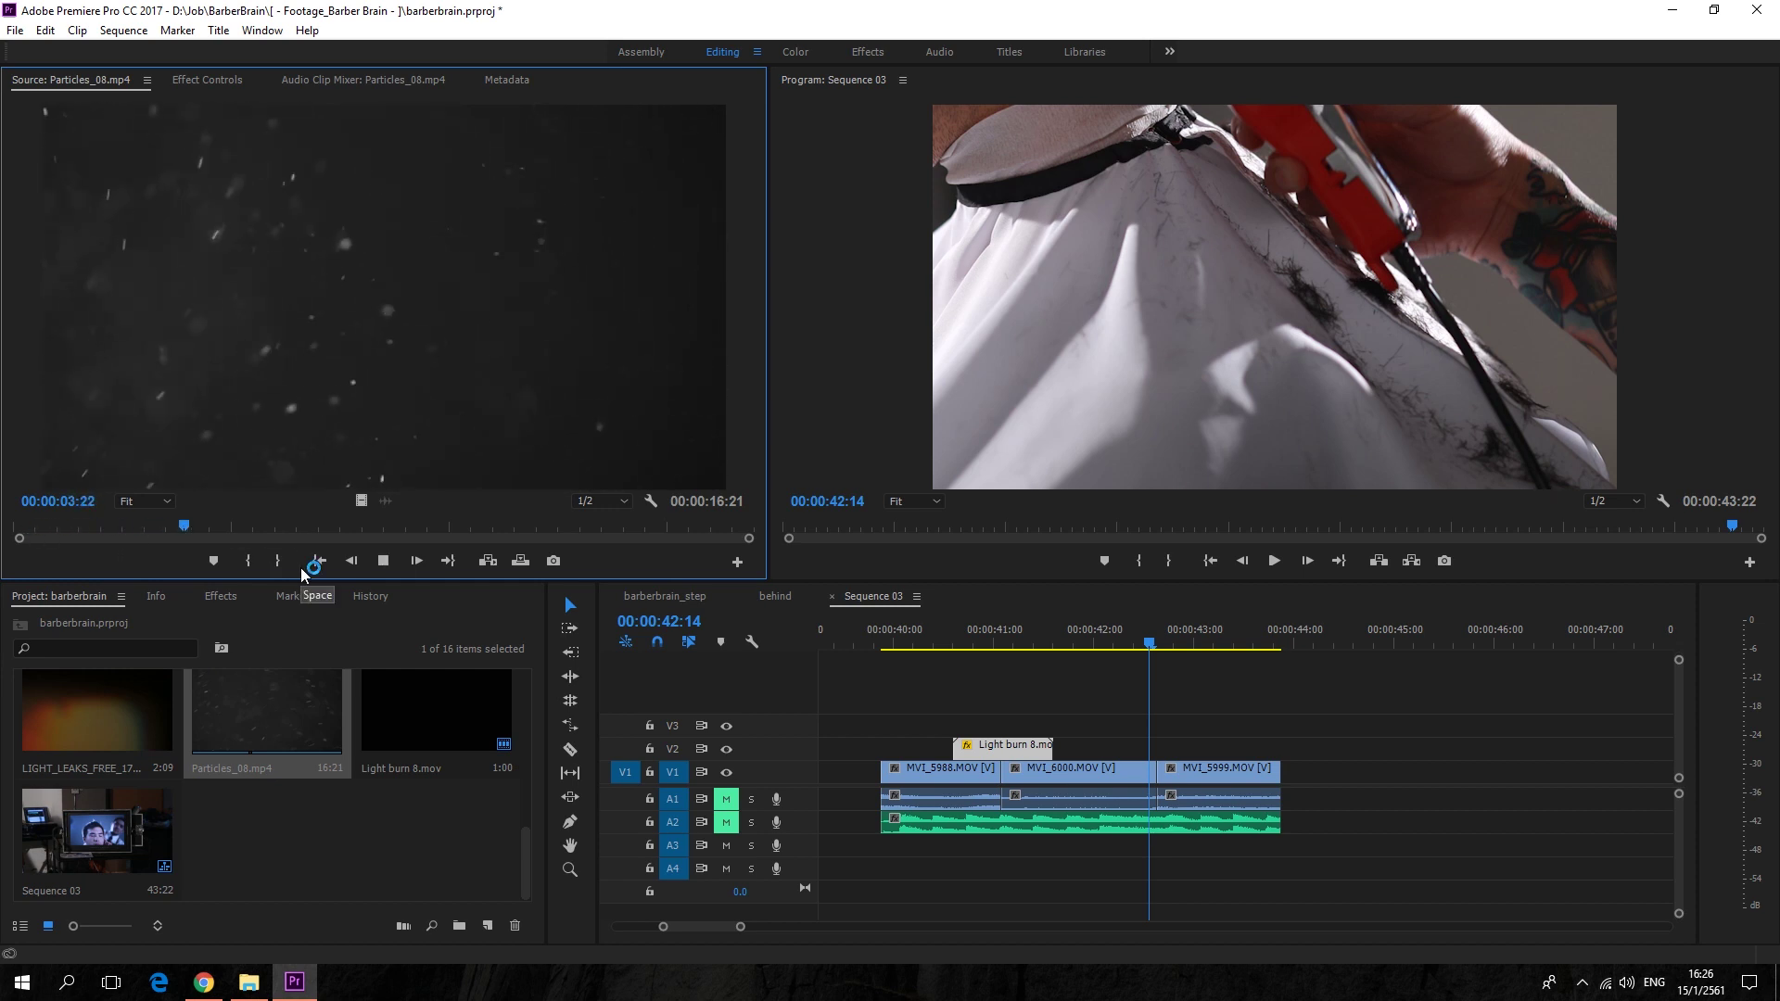
{"action": "left_click", "coordinate": [383, 561]}
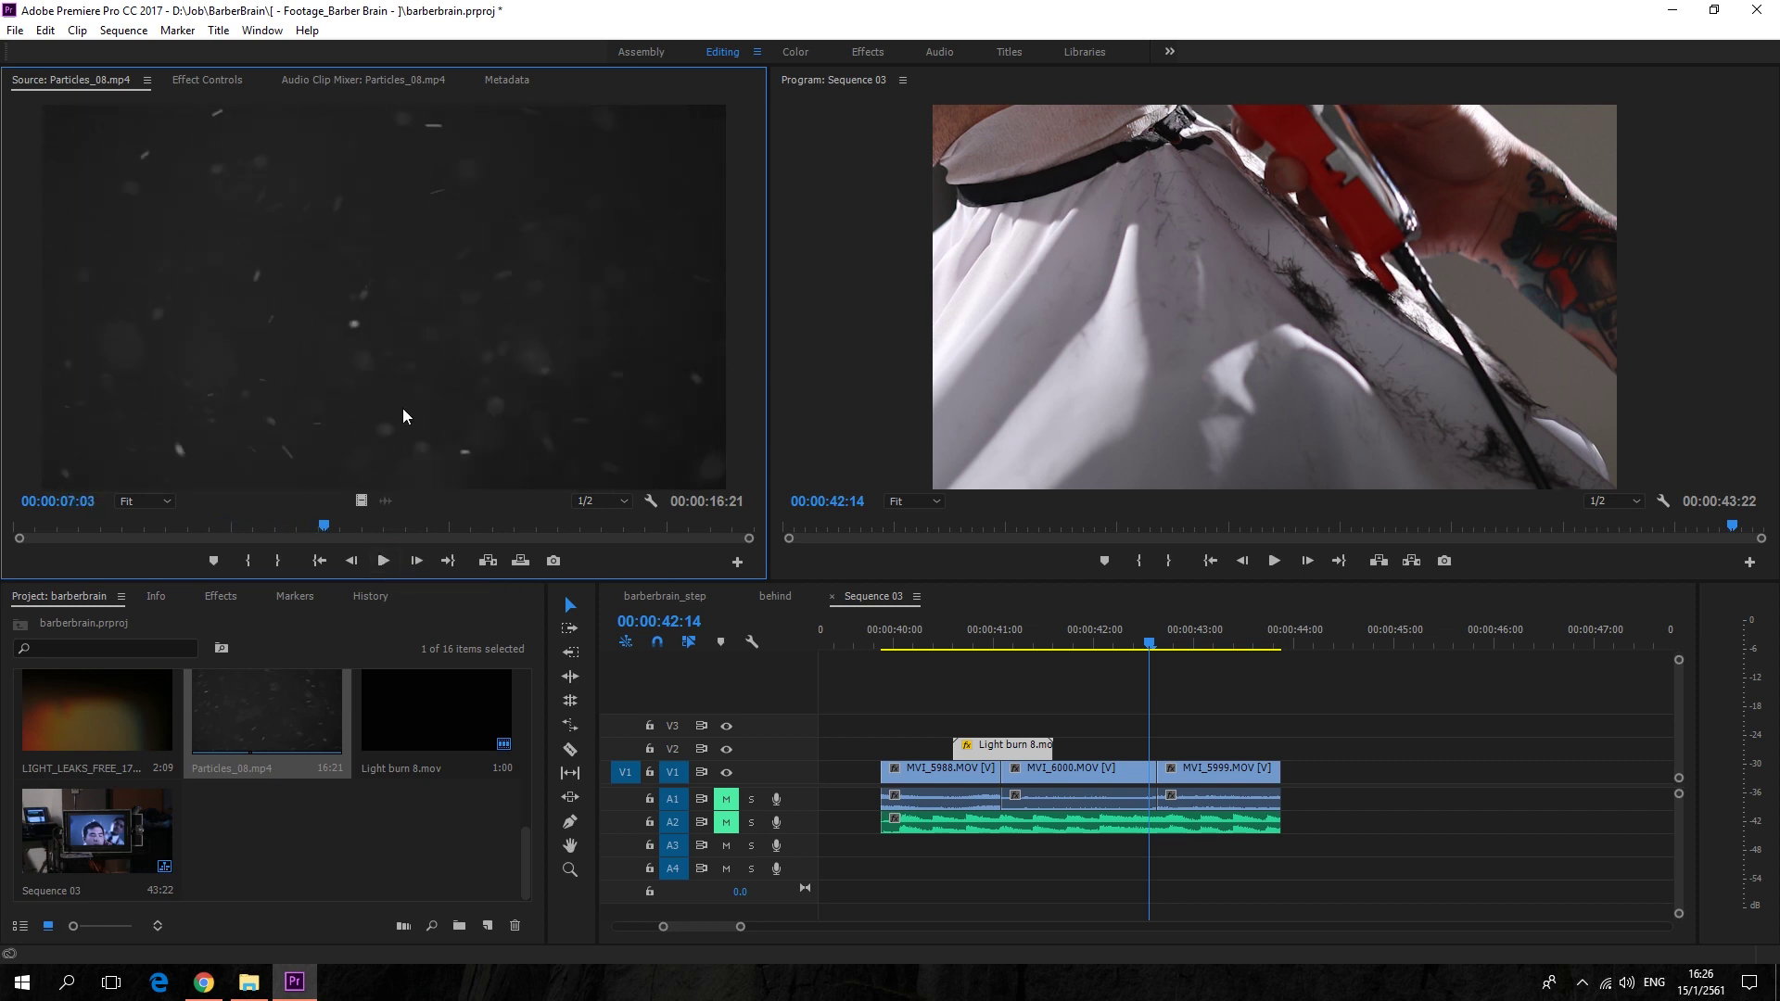
{"action": "mouse_move", "coordinate": [1126, 601]}
{"action": "left_mouse_down"}
{"action": "mouse_move", "coordinate": [935, 727]}
{"action": "mouse_move", "coordinate": [877, 727]}
{"action": "left_mouse_up"}
{"action": "left_click_drag", "start_coordinate": [995, 745], "coordinate": [982, 690]}
Apply Scale to Frame Size to the Particles_08.mp4 clip so its particles fill the frame
{"action": "left_click", "coordinate": [1010, 639]}
{"action": "left_click", "coordinate": [1090, 750]}
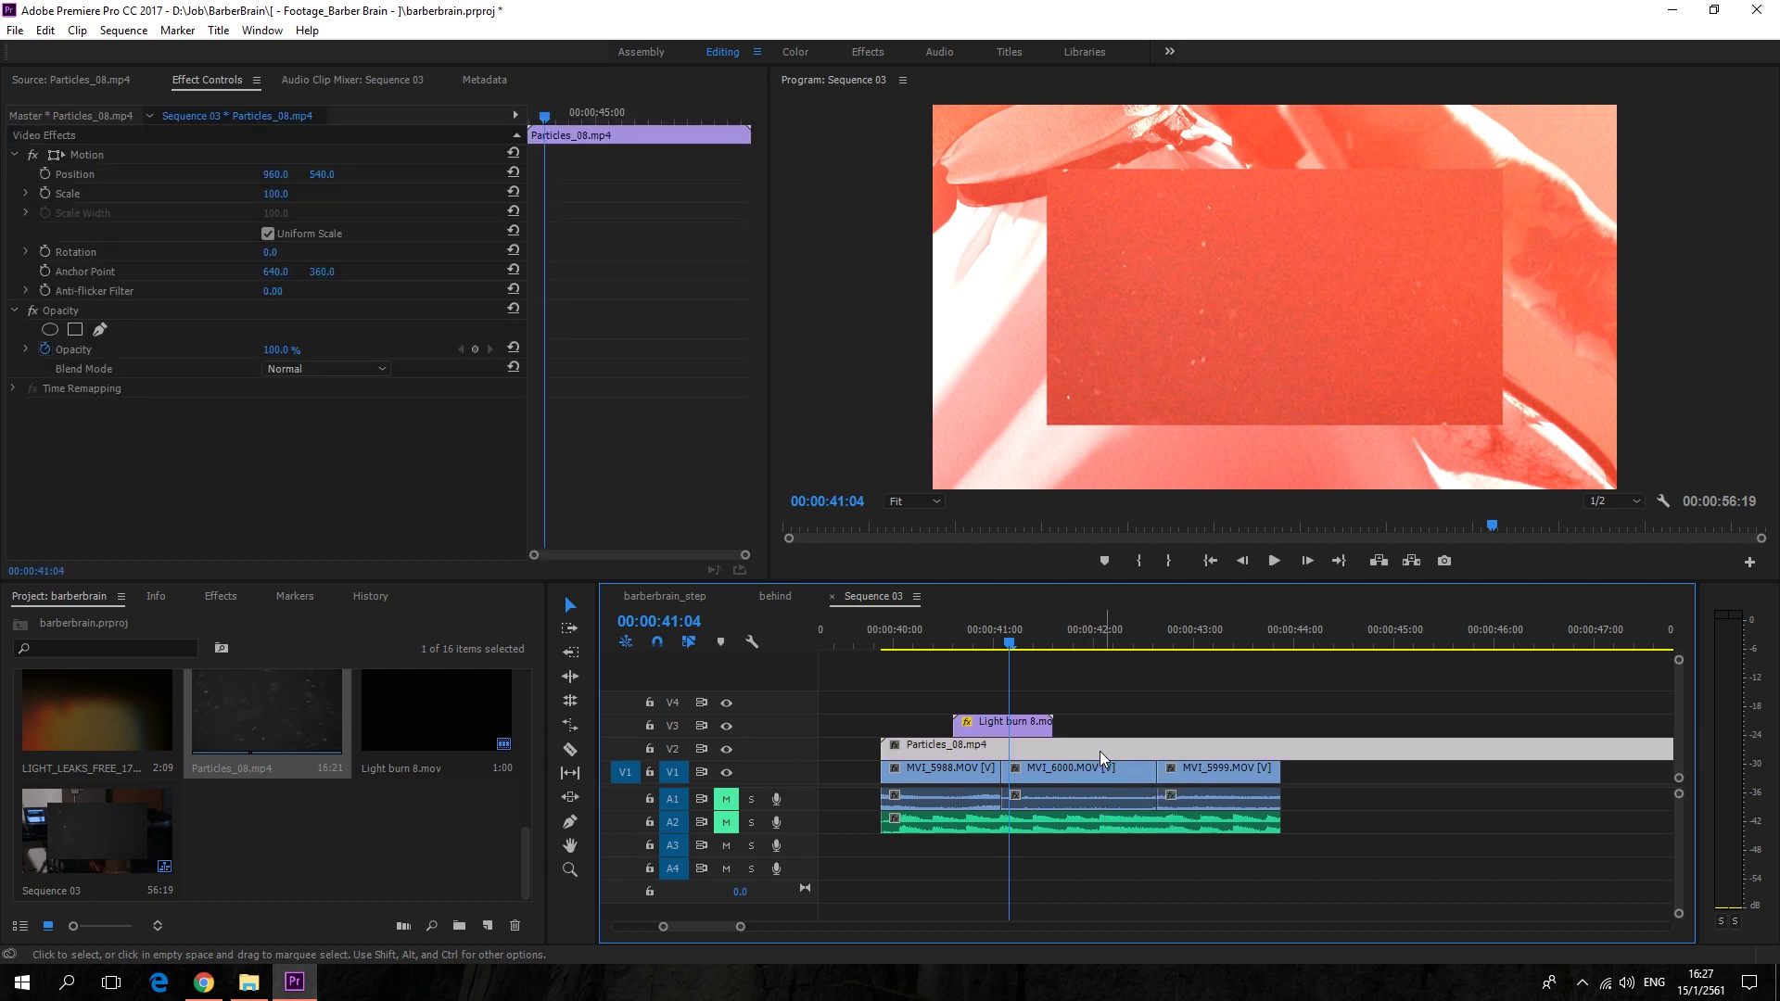
{"action": "left_click", "coordinate": [1097, 639]}
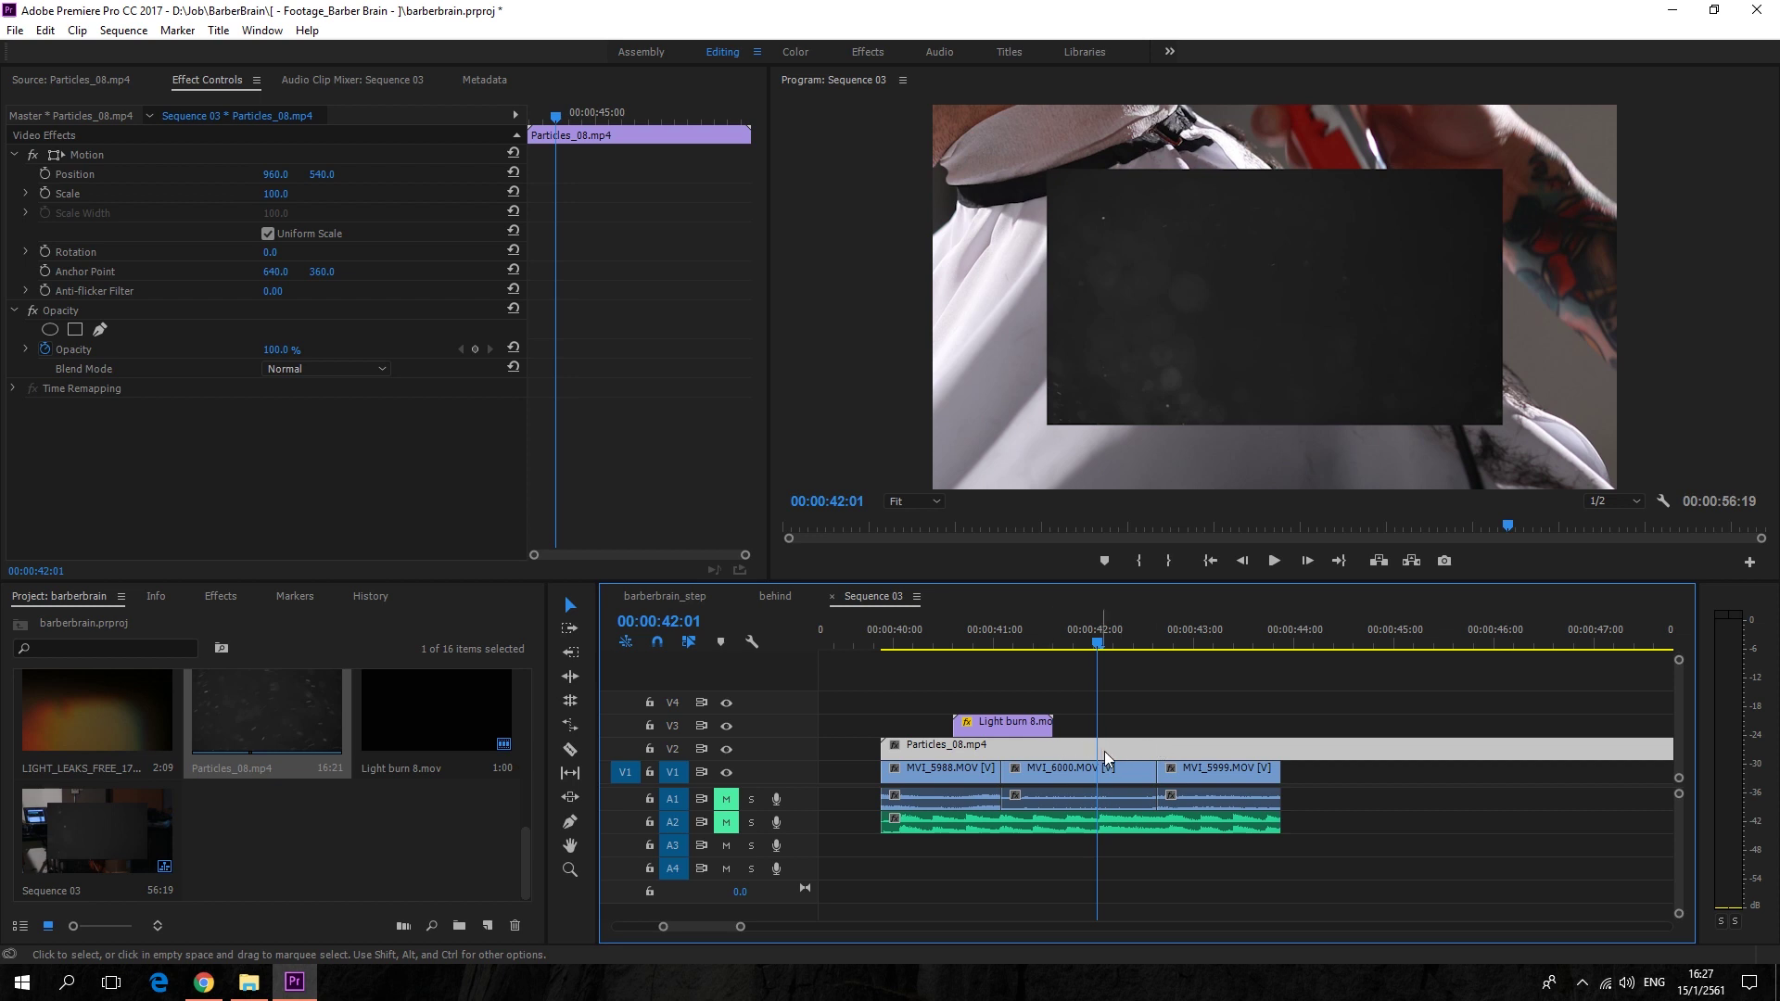
{"action": "right_click", "coordinate": [1106, 748]}
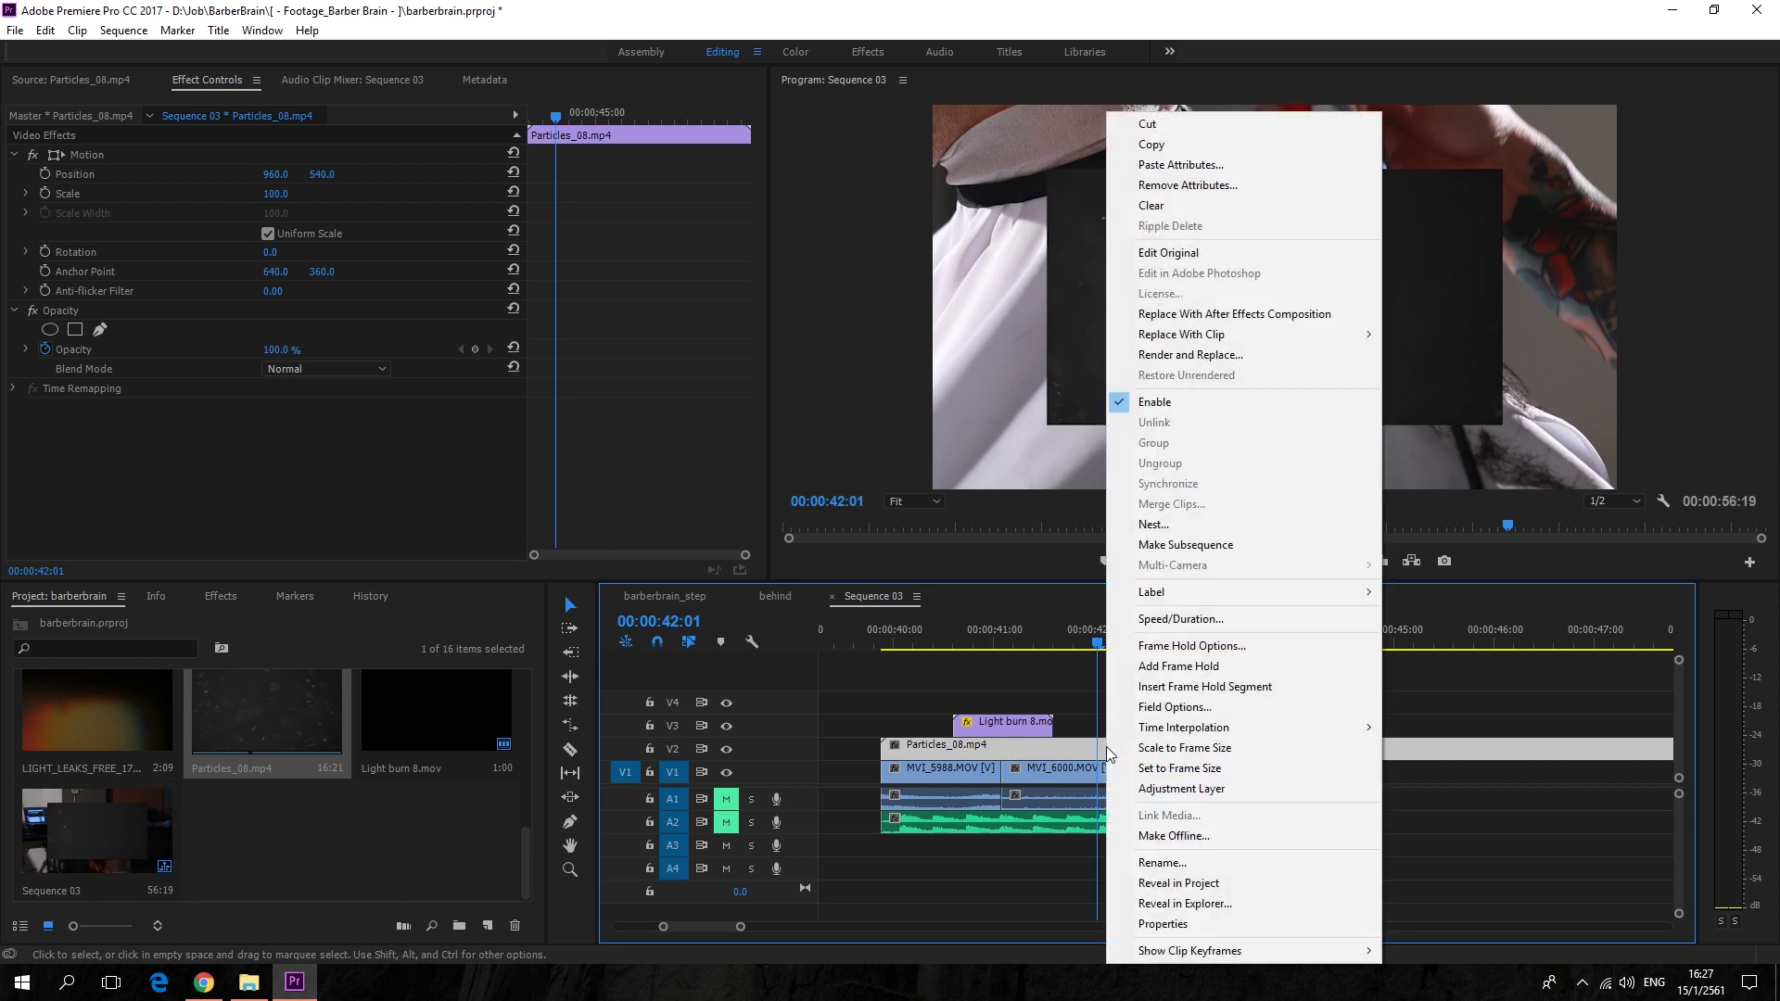
{"action": "left_click", "coordinate": [1177, 756]}
{"action": "left_click", "coordinate": [1034, 643]}
{"action": "left_click_drag", "start_coordinate": [1037, 646], "coordinate": [1066, 640]}
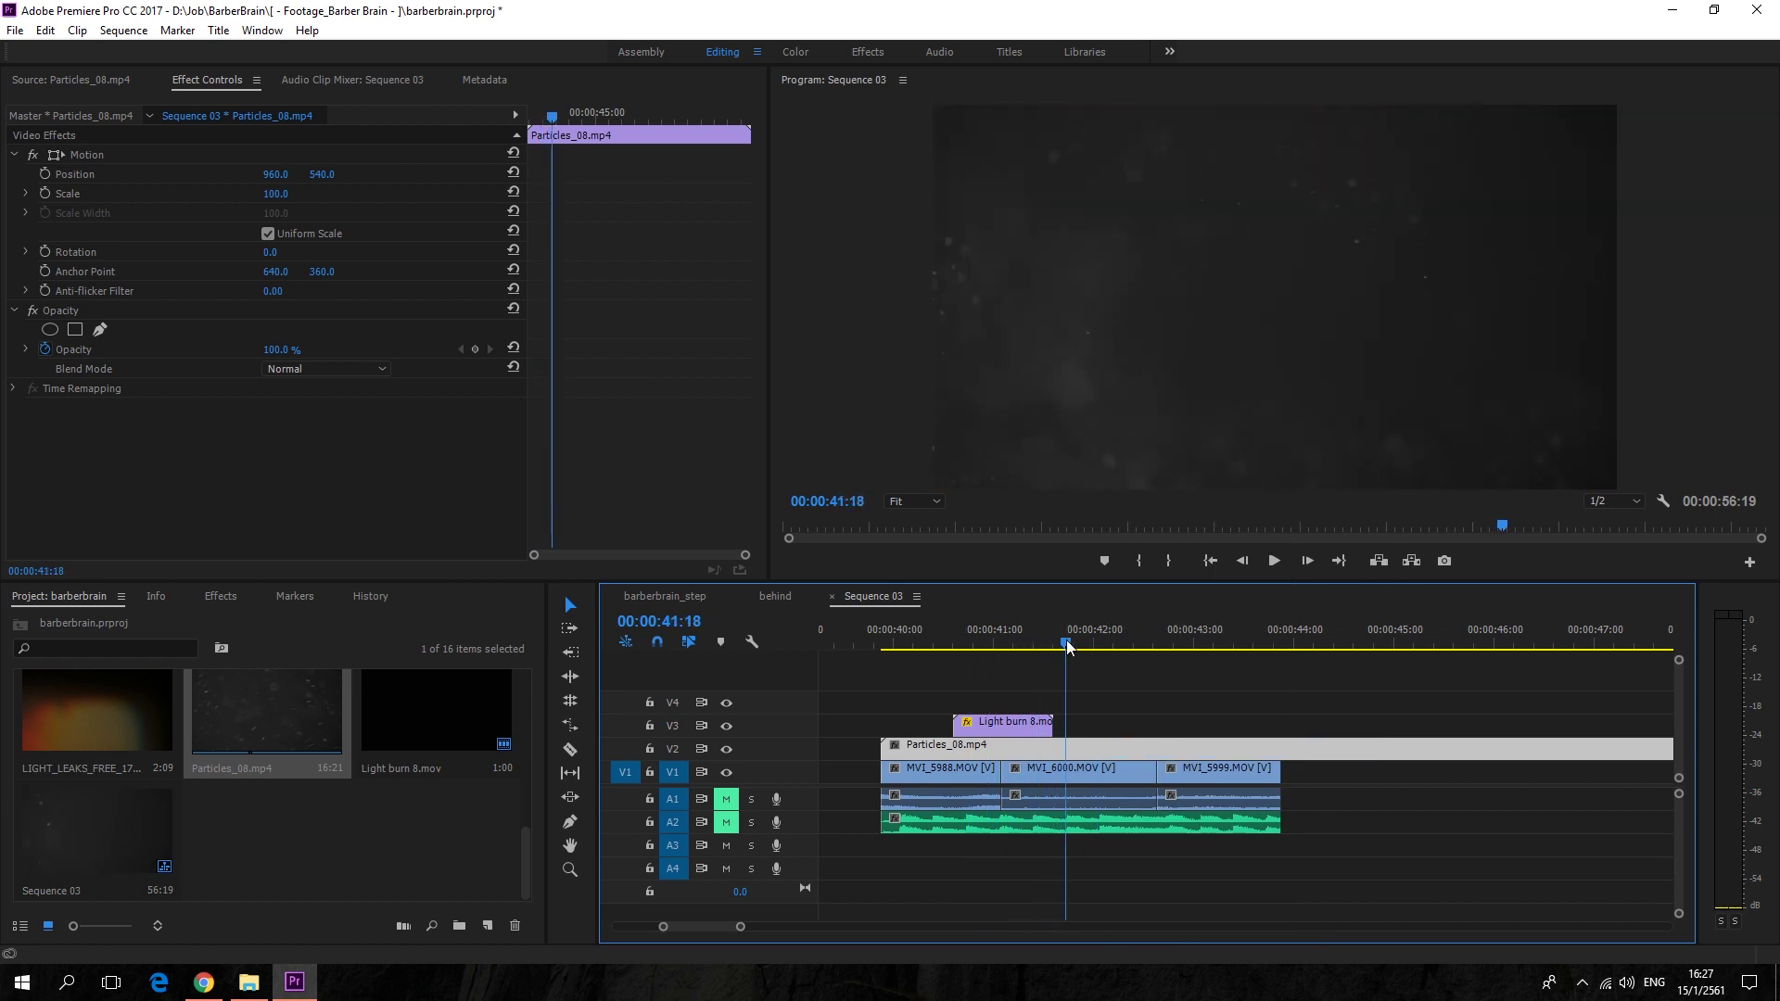
Try the Soft Light blend mode on Particles_08.mp4 and play it back
{"action": "left_click", "coordinate": [313, 369]}
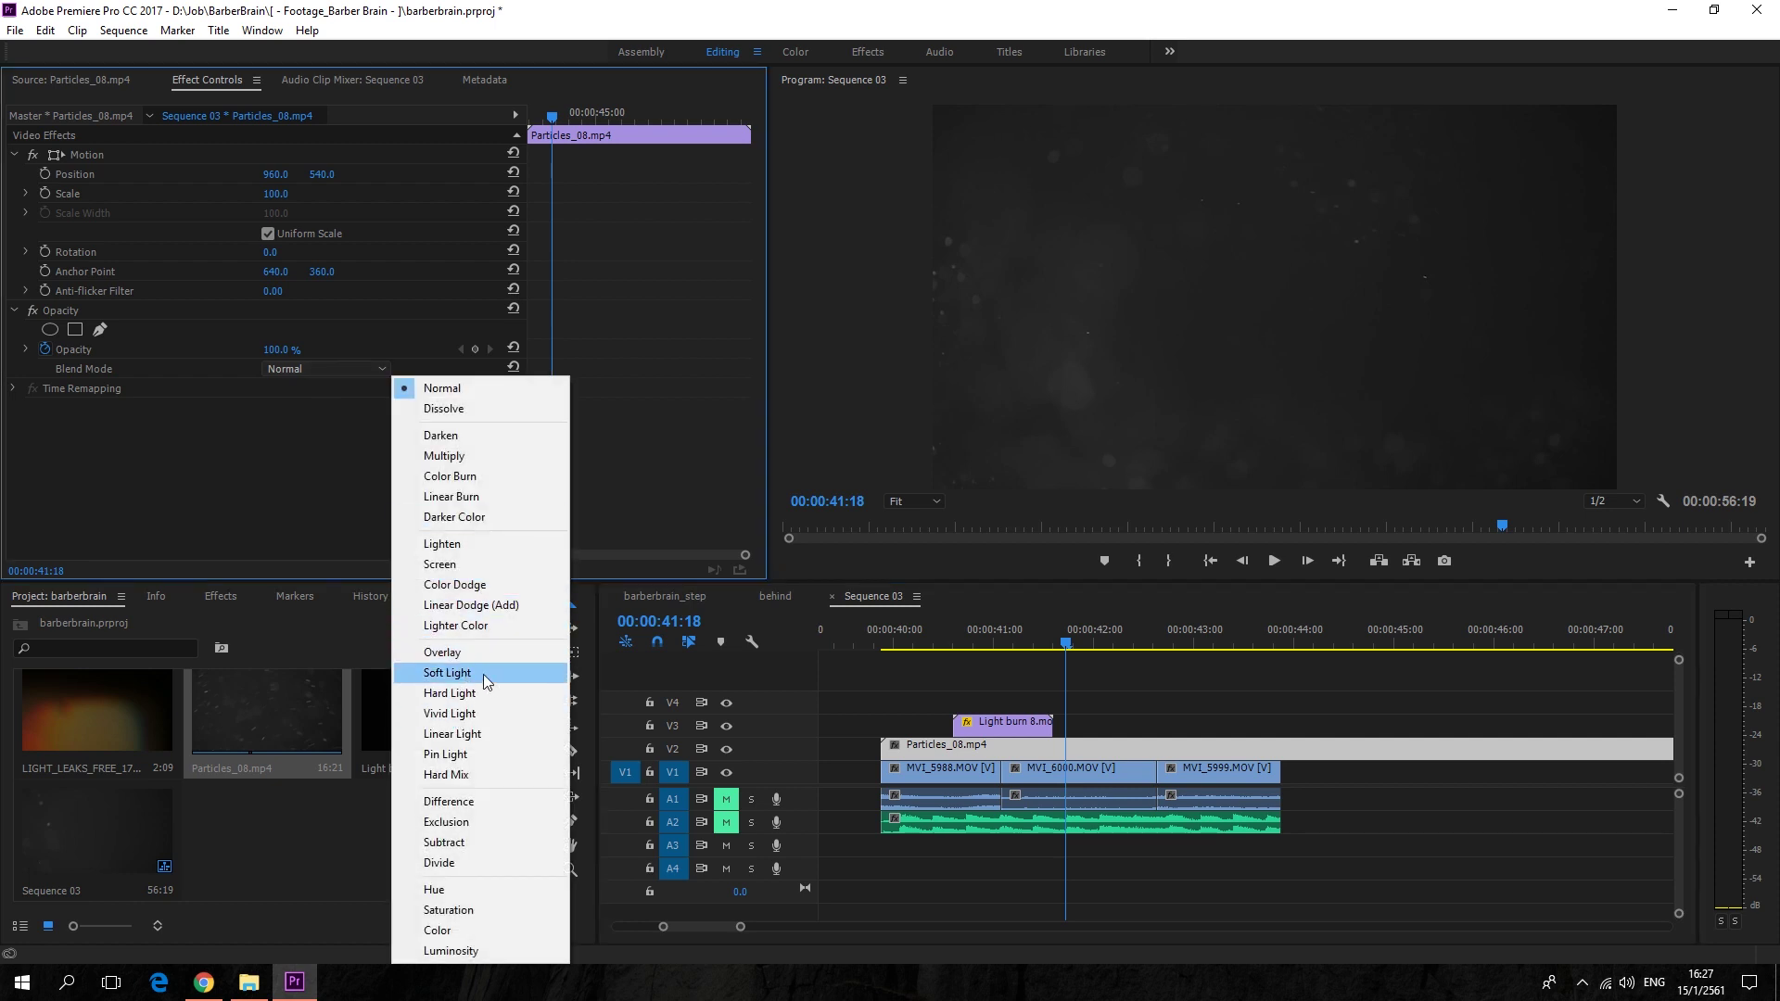
{"action": "left_click", "coordinate": [468, 673]}
{"action": "left_click_drag", "start_coordinate": [1092, 645], "coordinate": [1018, 642]}
{"action": "key", "text": "space"}
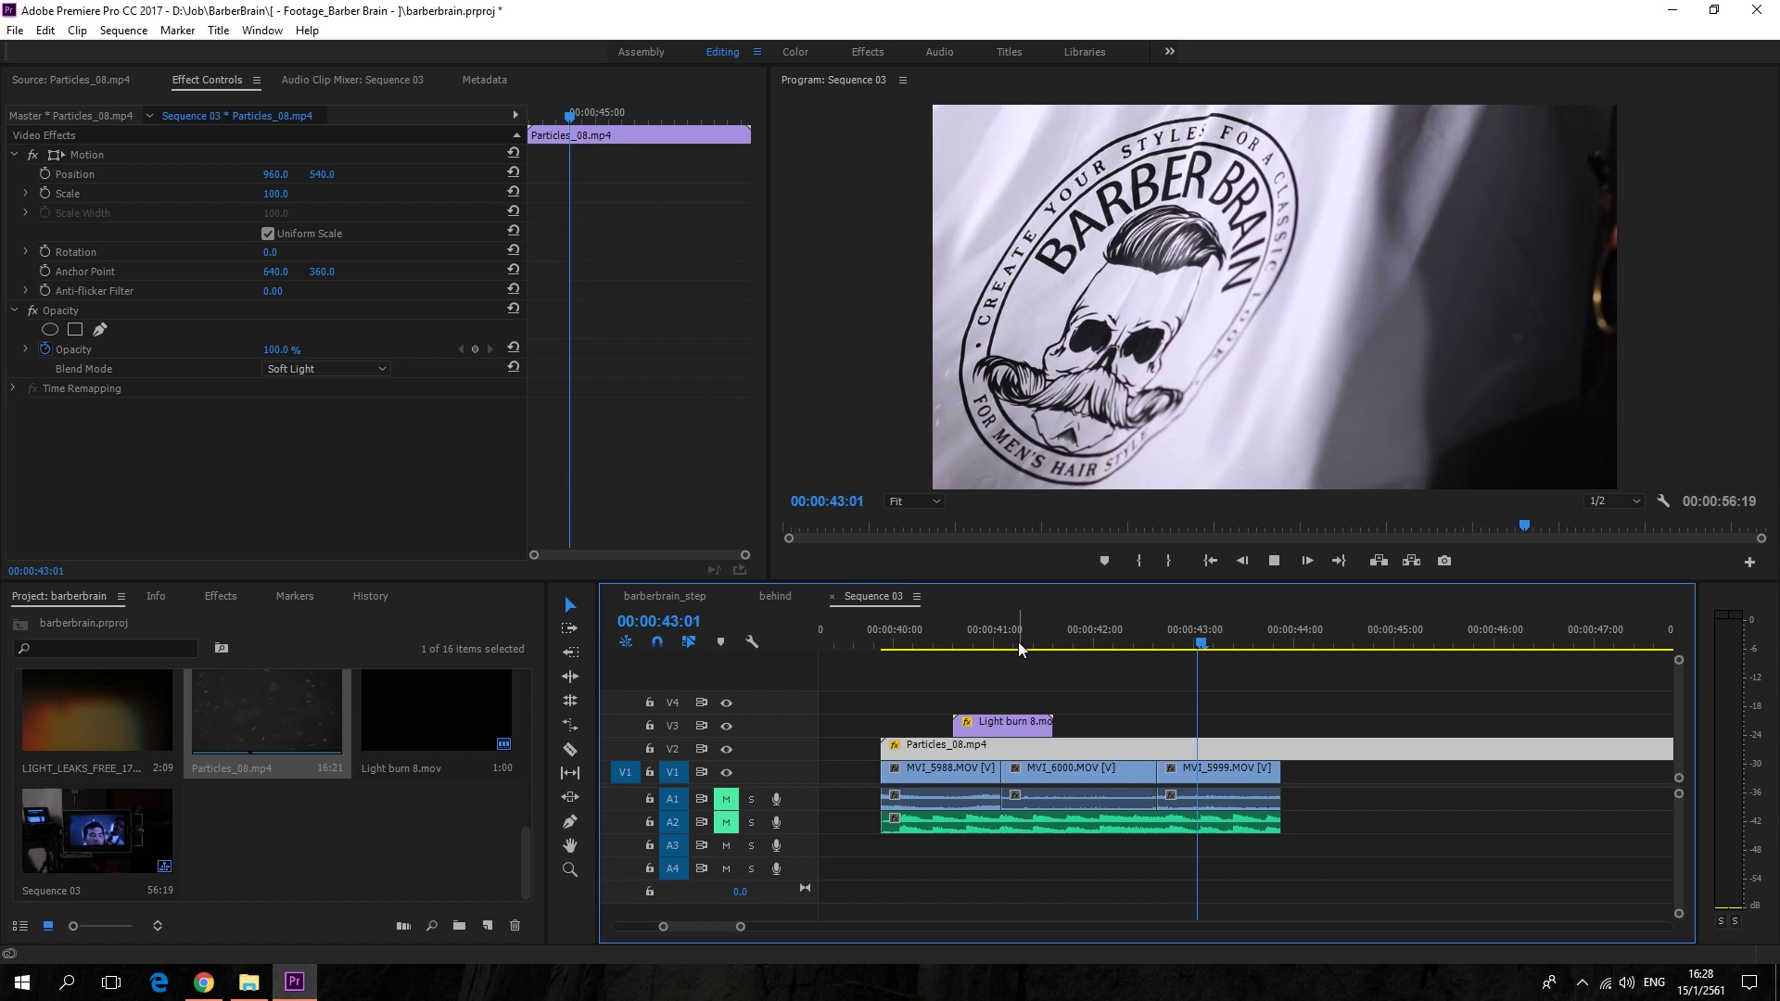
Switch the particles to Screen blending and review the sequence through the Barber Brain logo shot
{"action": "key", "text": "ctrl+z"}
{"action": "mouse_move", "coordinate": [1194, 632]}
{"action": "left_mouse_down"}
{"action": "mouse_move", "coordinate": [977, 636]}
{"action": "mouse_move", "coordinate": [1193, 646]}
{"action": "left_mouse_up"}
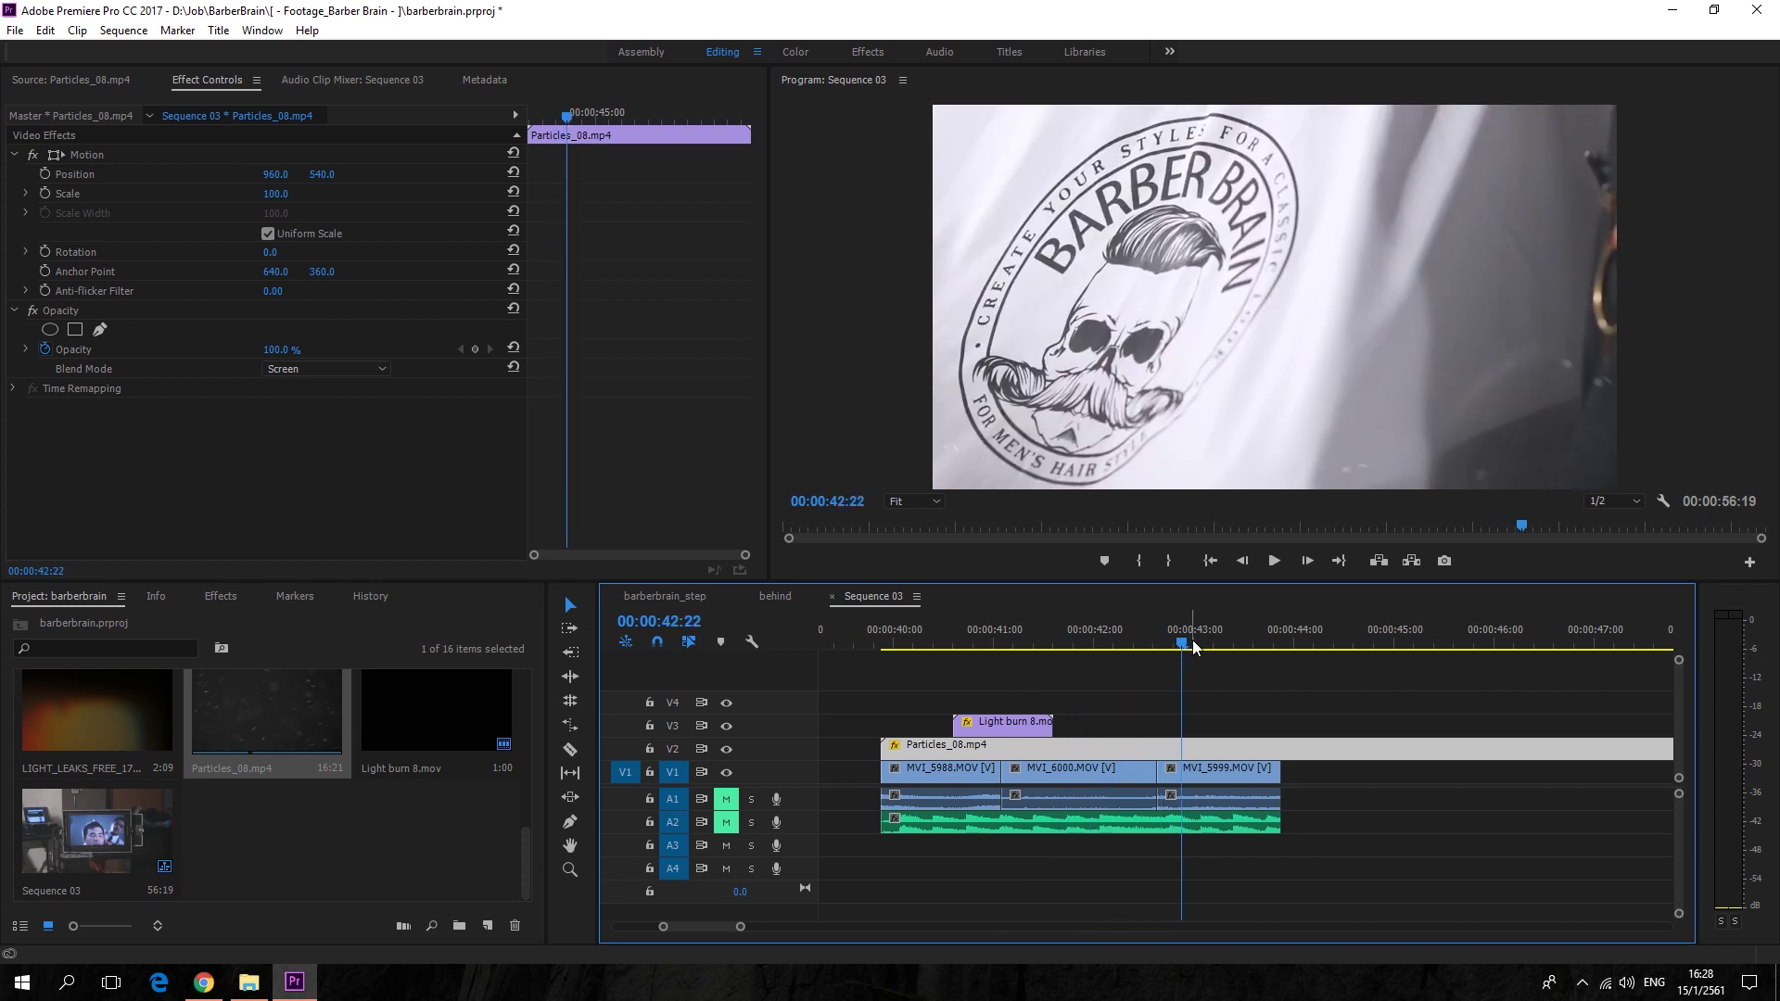
{"action": "mouse_move", "coordinate": [1193, 646]}
{"action": "left_mouse_down"}
{"action": "mouse_move", "coordinate": [1074, 652]}
{"action": "mouse_move", "coordinate": [1155, 654]}
{"action": "left_mouse_up"}
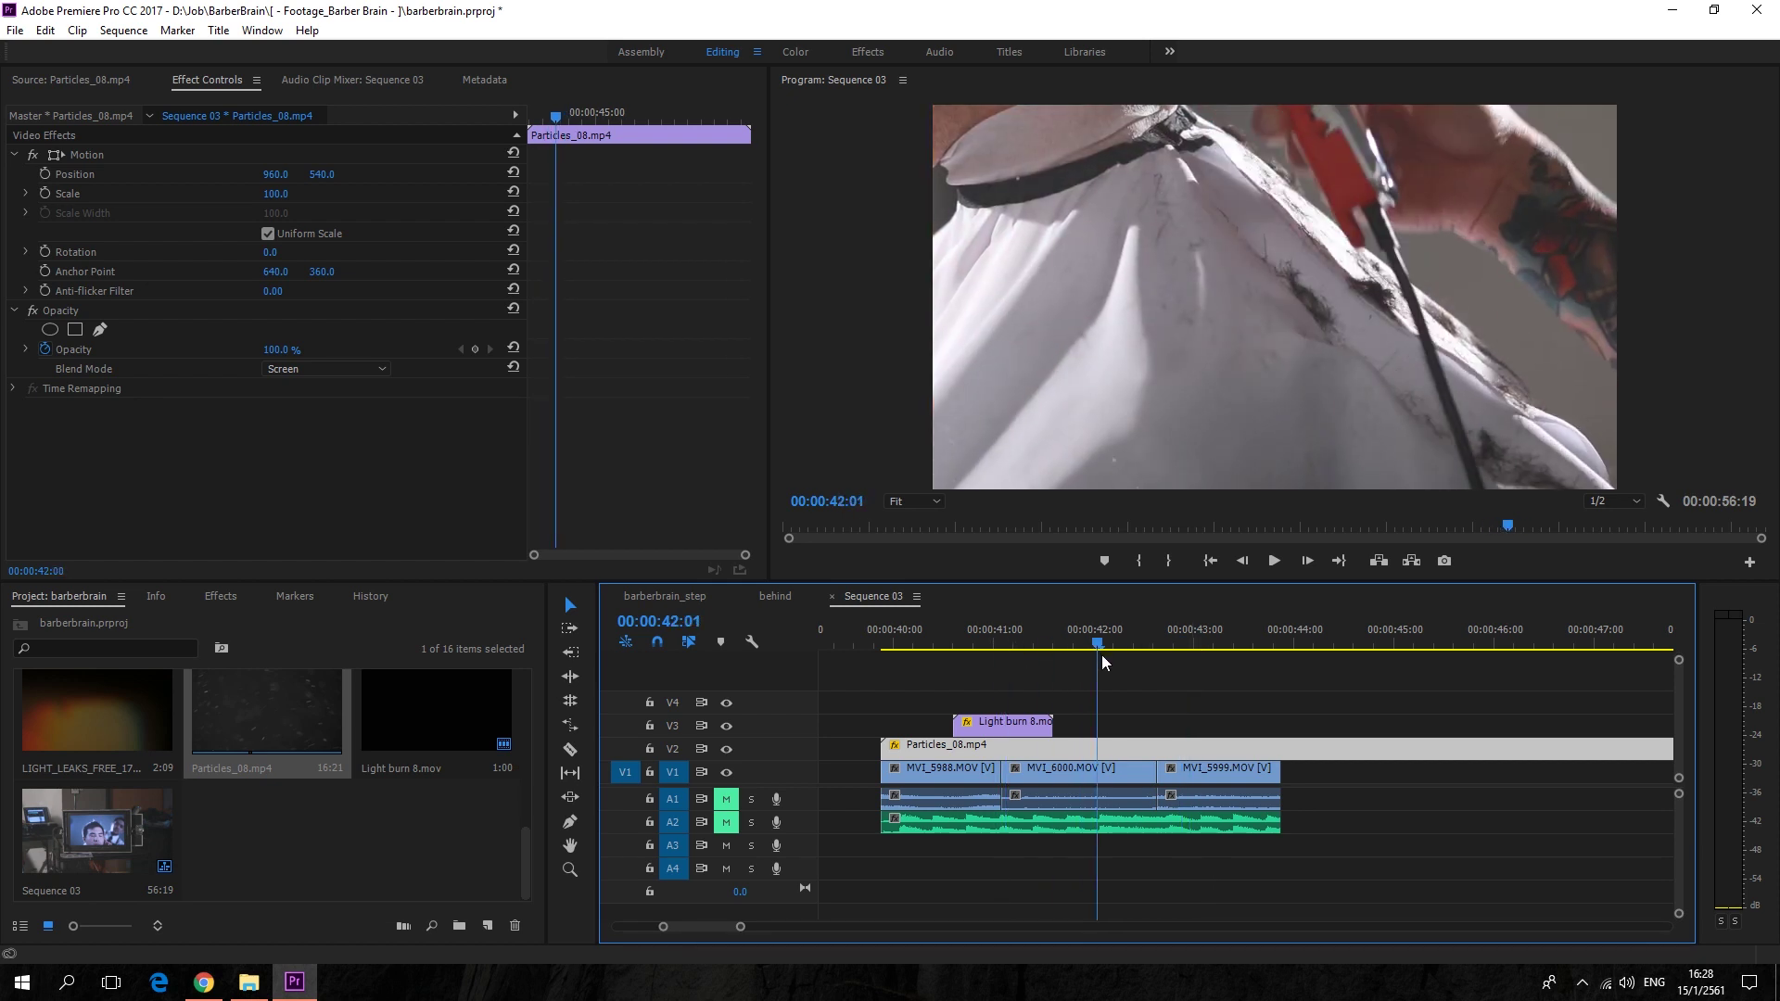
{"action": "left_click", "coordinate": [1177, 642]}
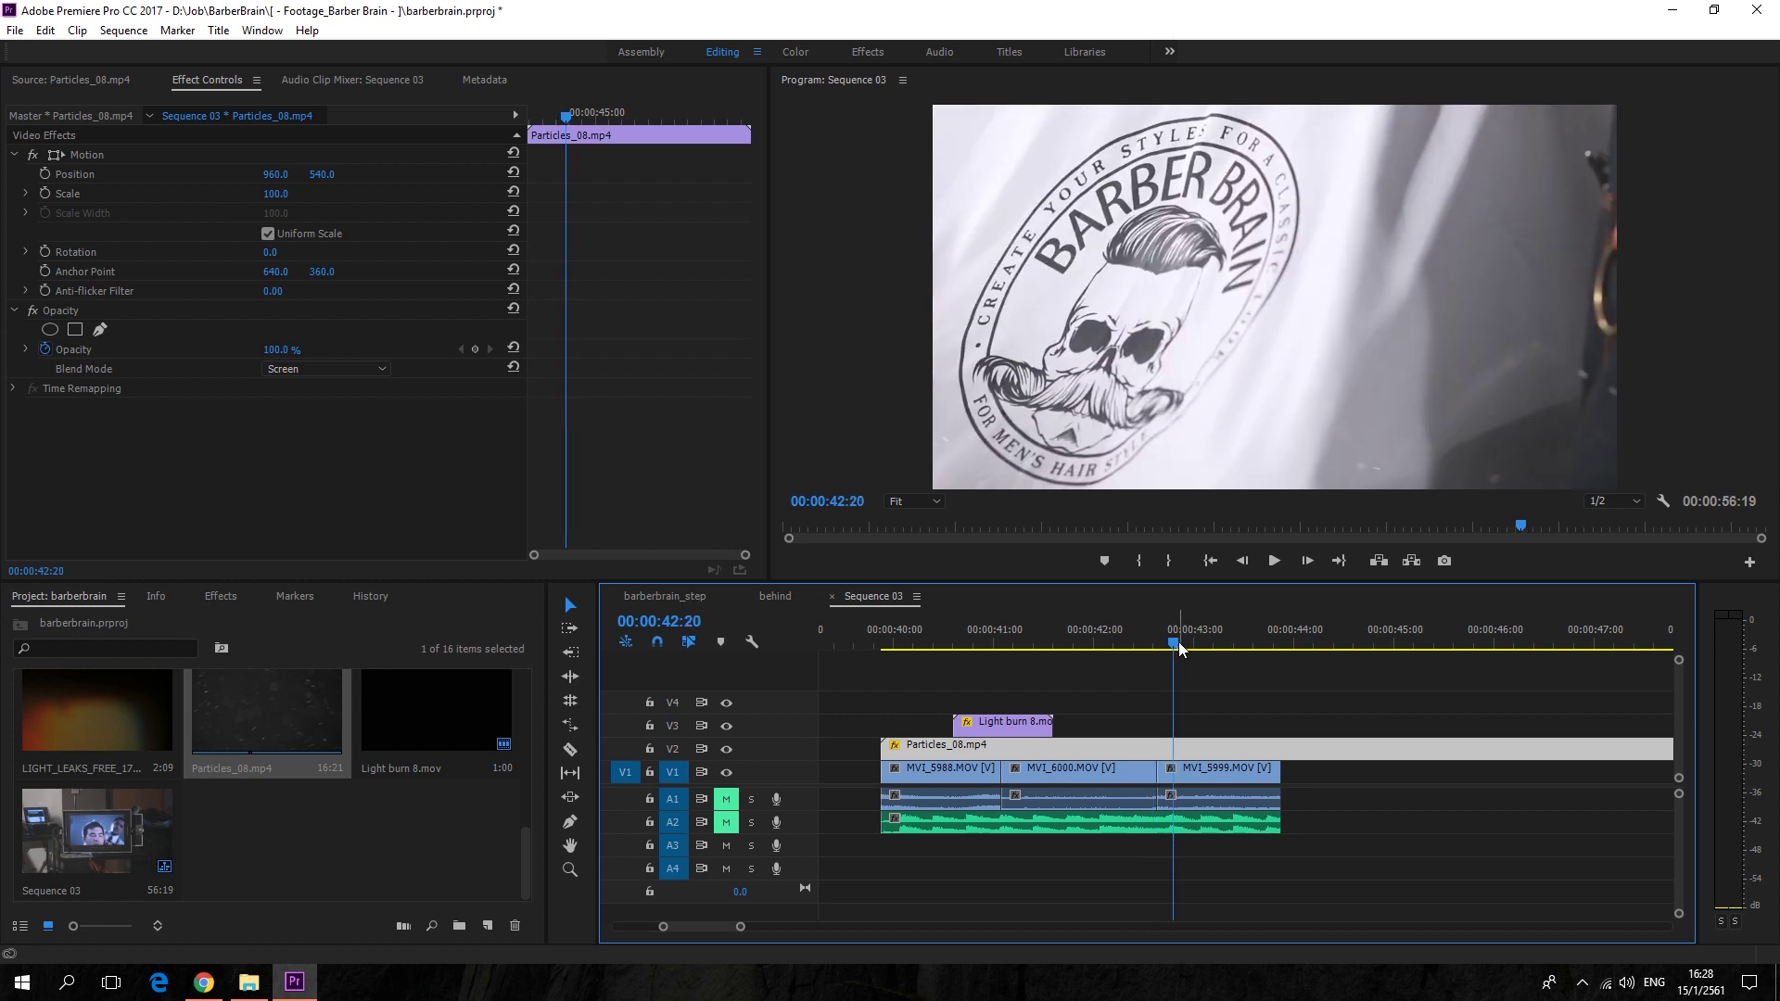
{"action": "left_click_drag", "start_coordinate": [1172, 639], "coordinate": [873, 649]}
{"action": "key", "text": "space"}
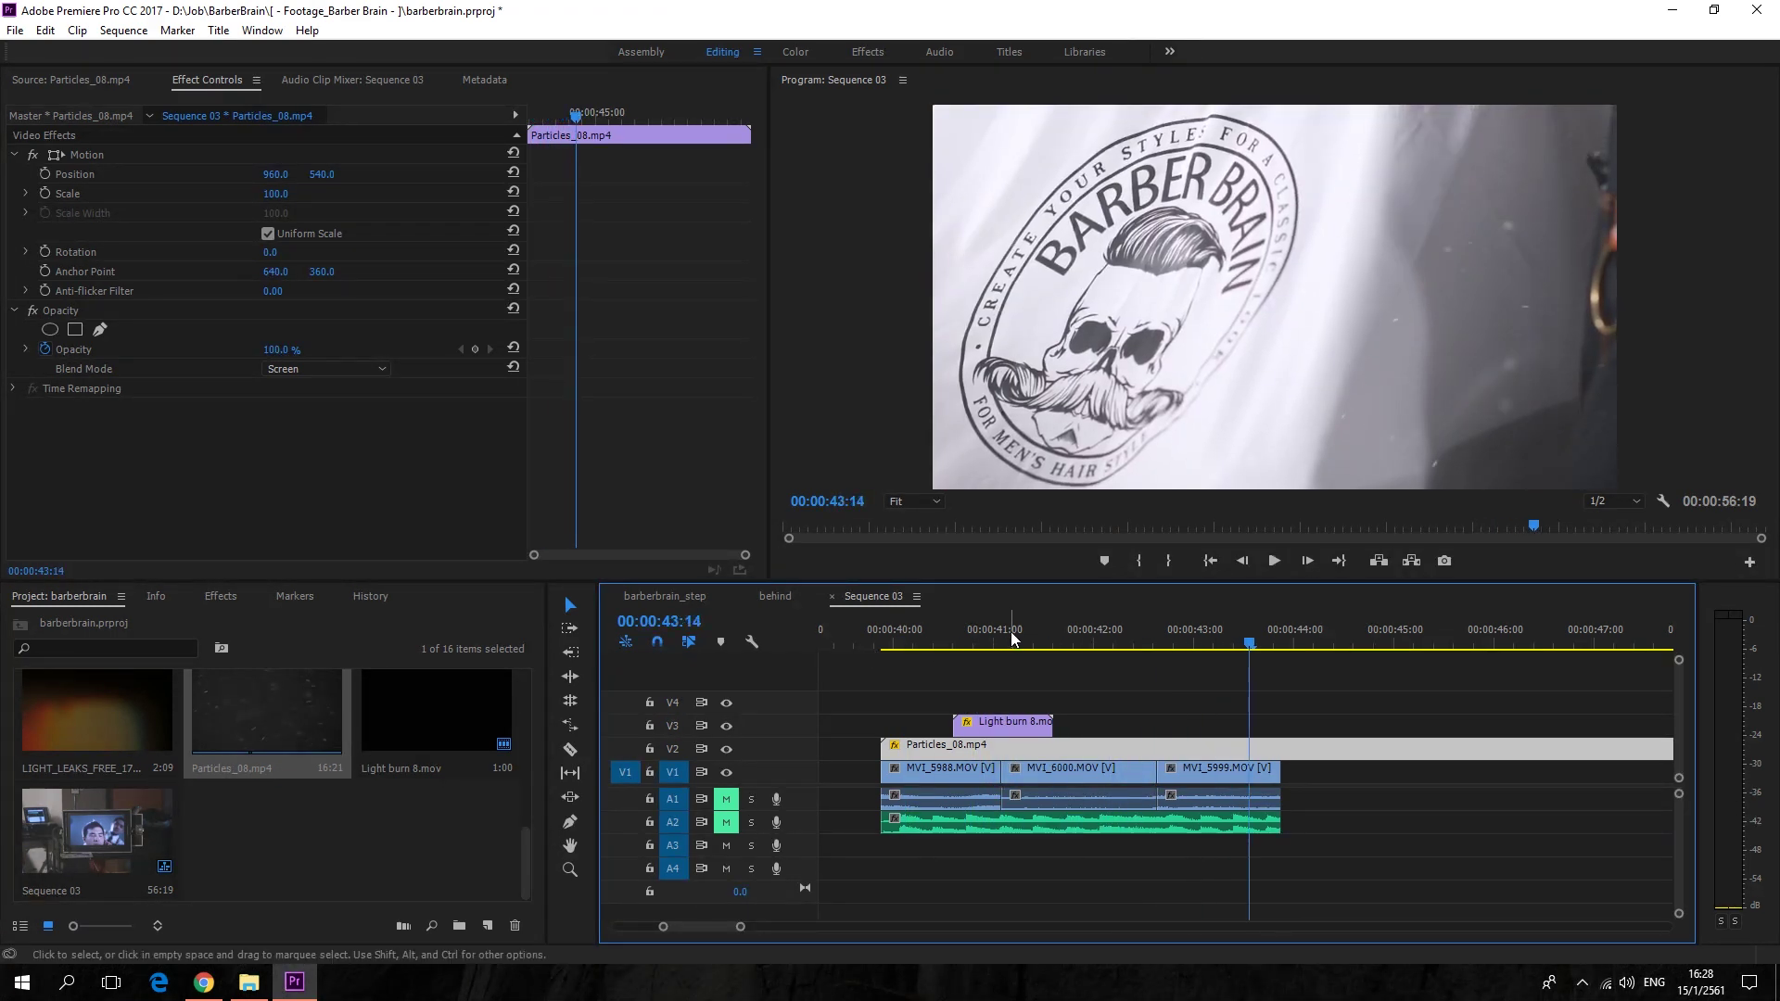
{"action": "left_click", "coordinate": [997, 642]}
Alt-drag a copy of Light burn 8.mov along V3 to about 00:00:42:00, then play back to check
{"action": "left_click_drag", "start_coordinate": [1017, 637], "coordinate": [1127, 641]}
{"action": "left_click", "coordinate": [1014, 727]}
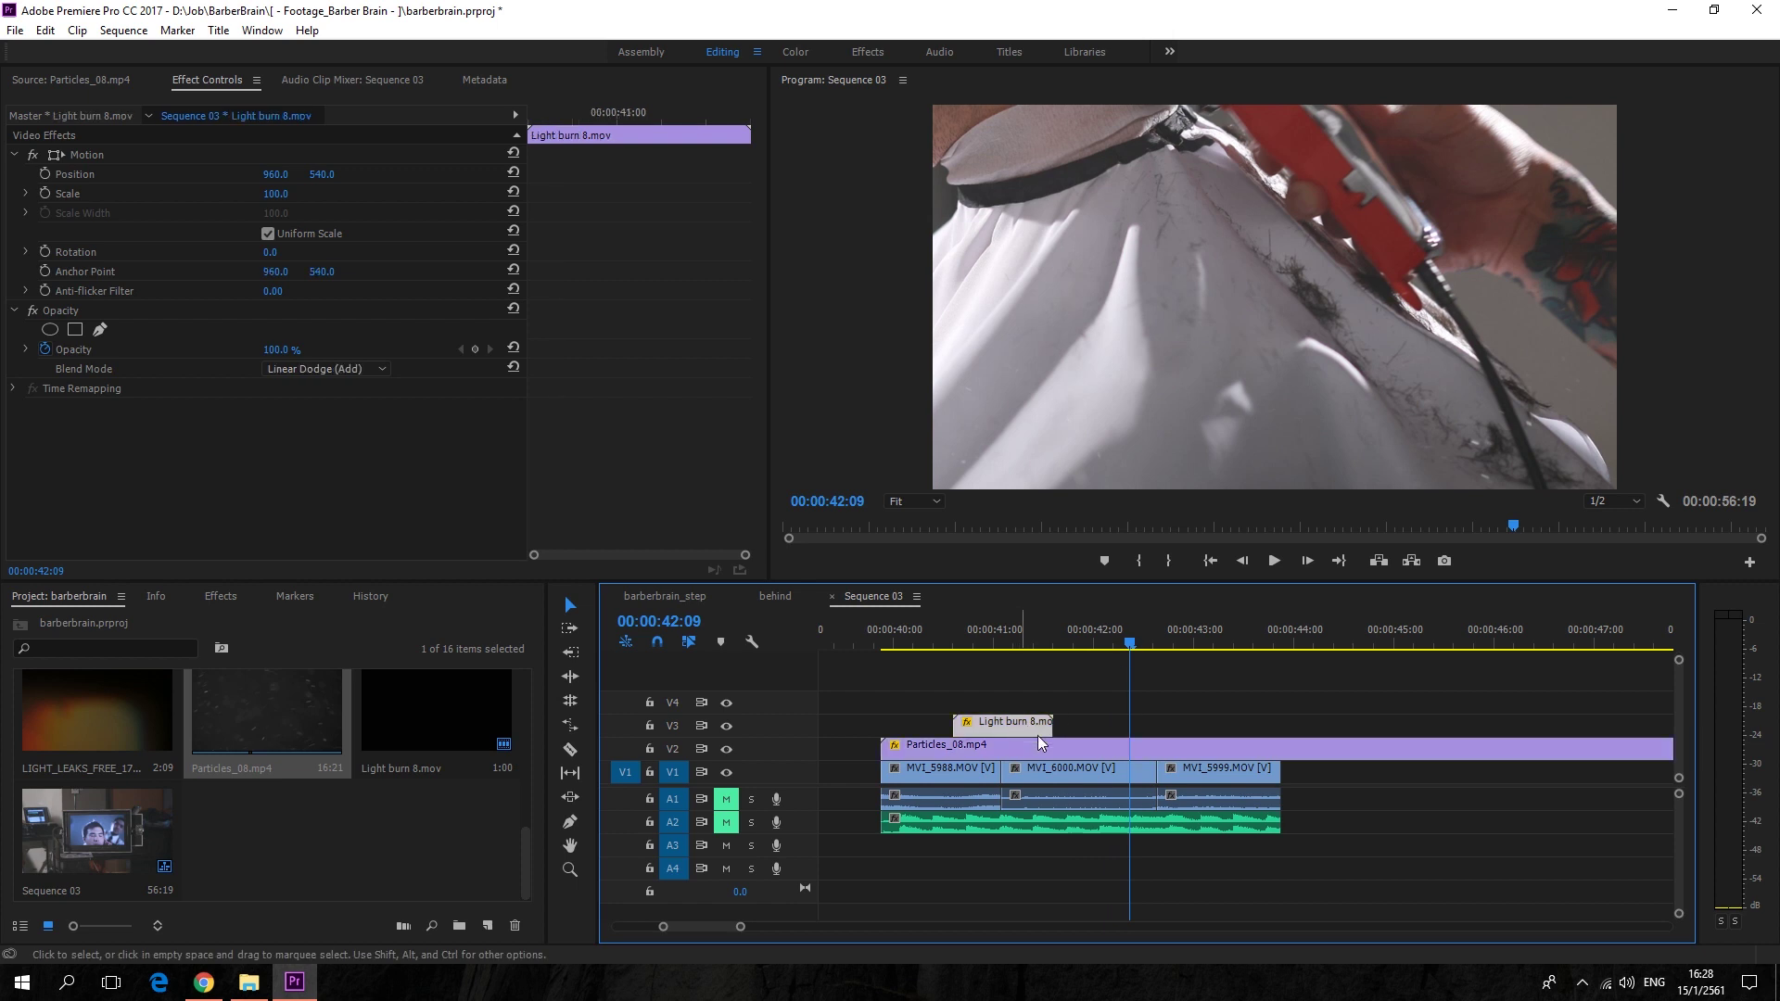
{"action": "left_click_drag", "start_coordinate": [1010, 729], "coordinate": [1162, 728]}
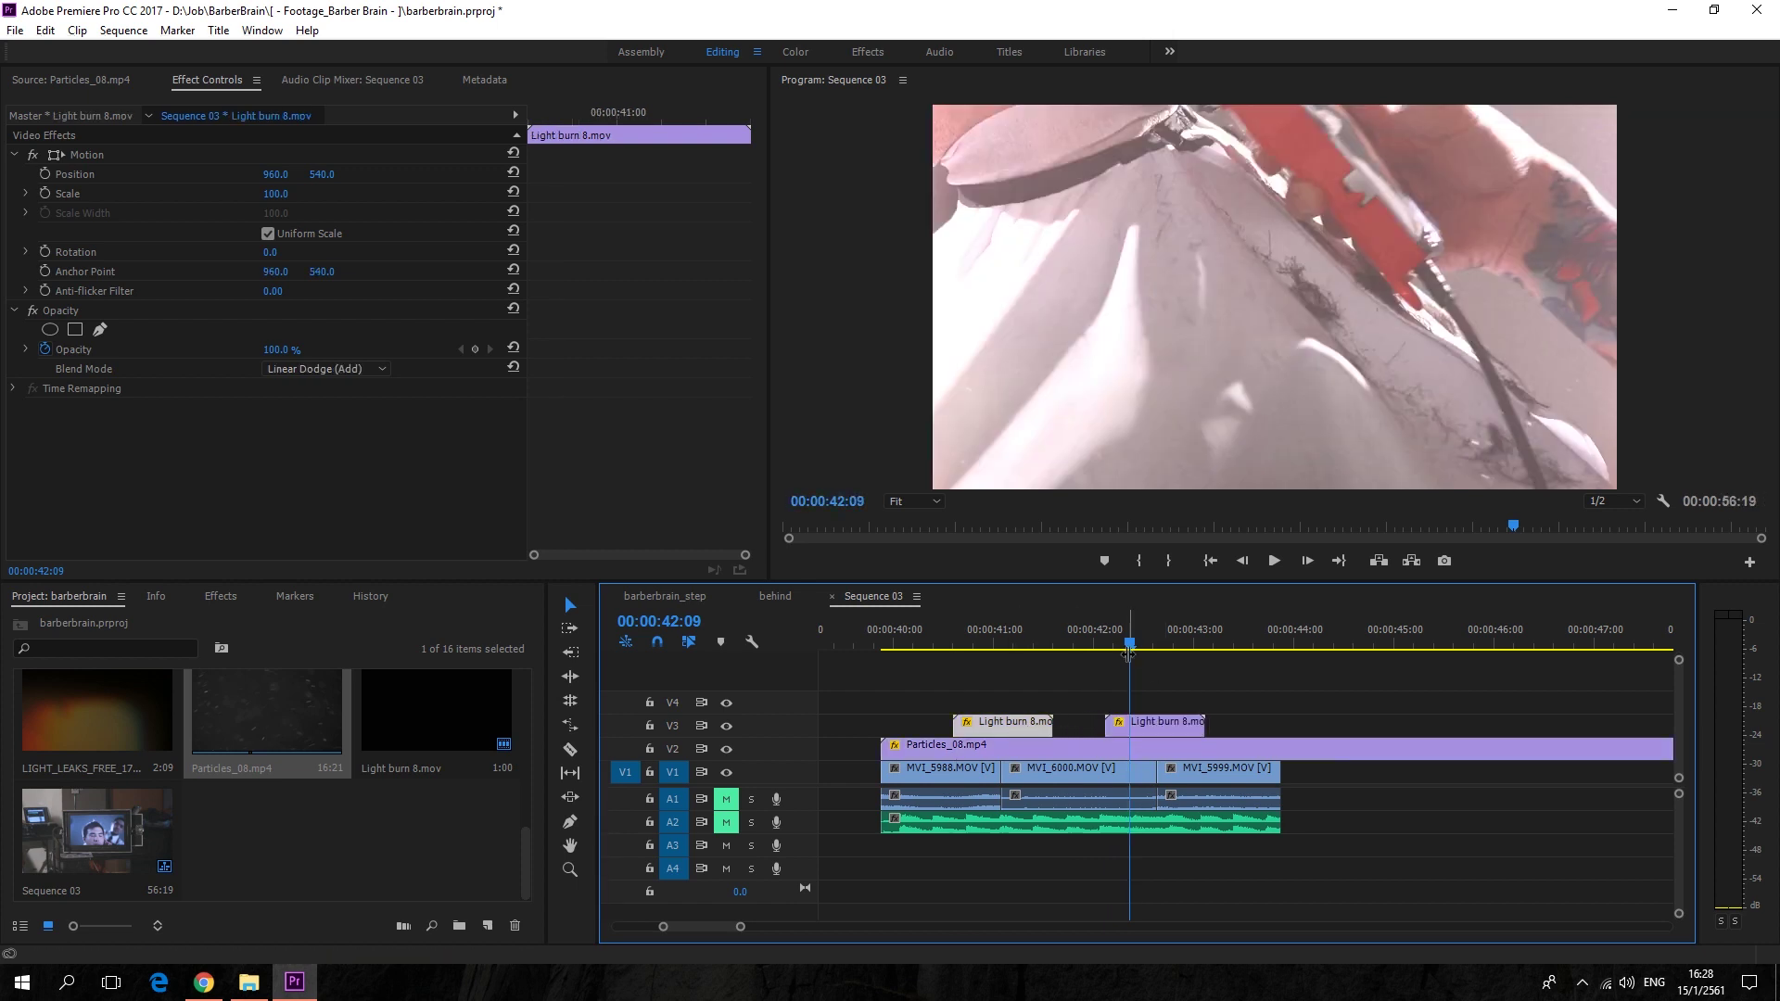
{"action": "left_click", "coordinate": [1095, 639]}
{"action": "key", "text": "space"}
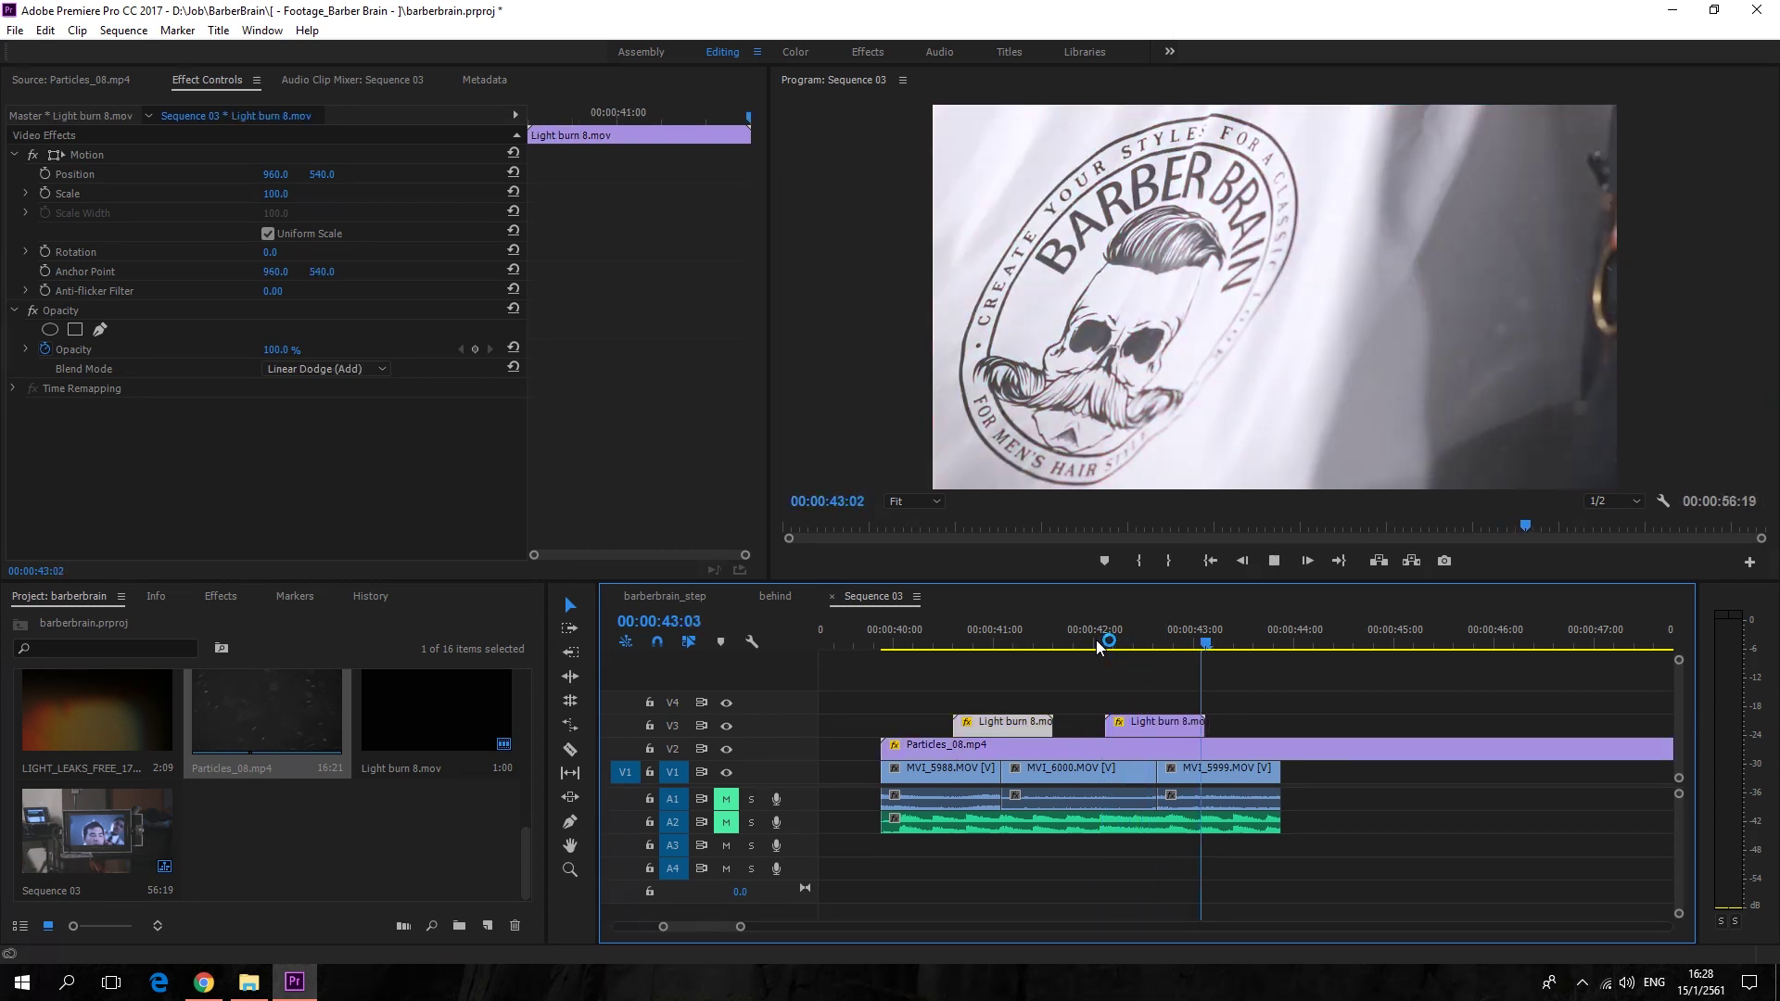
{"action": "left_click_drag", "start_coordinate": [1096, 640], "coordinate": [1261, 647]}
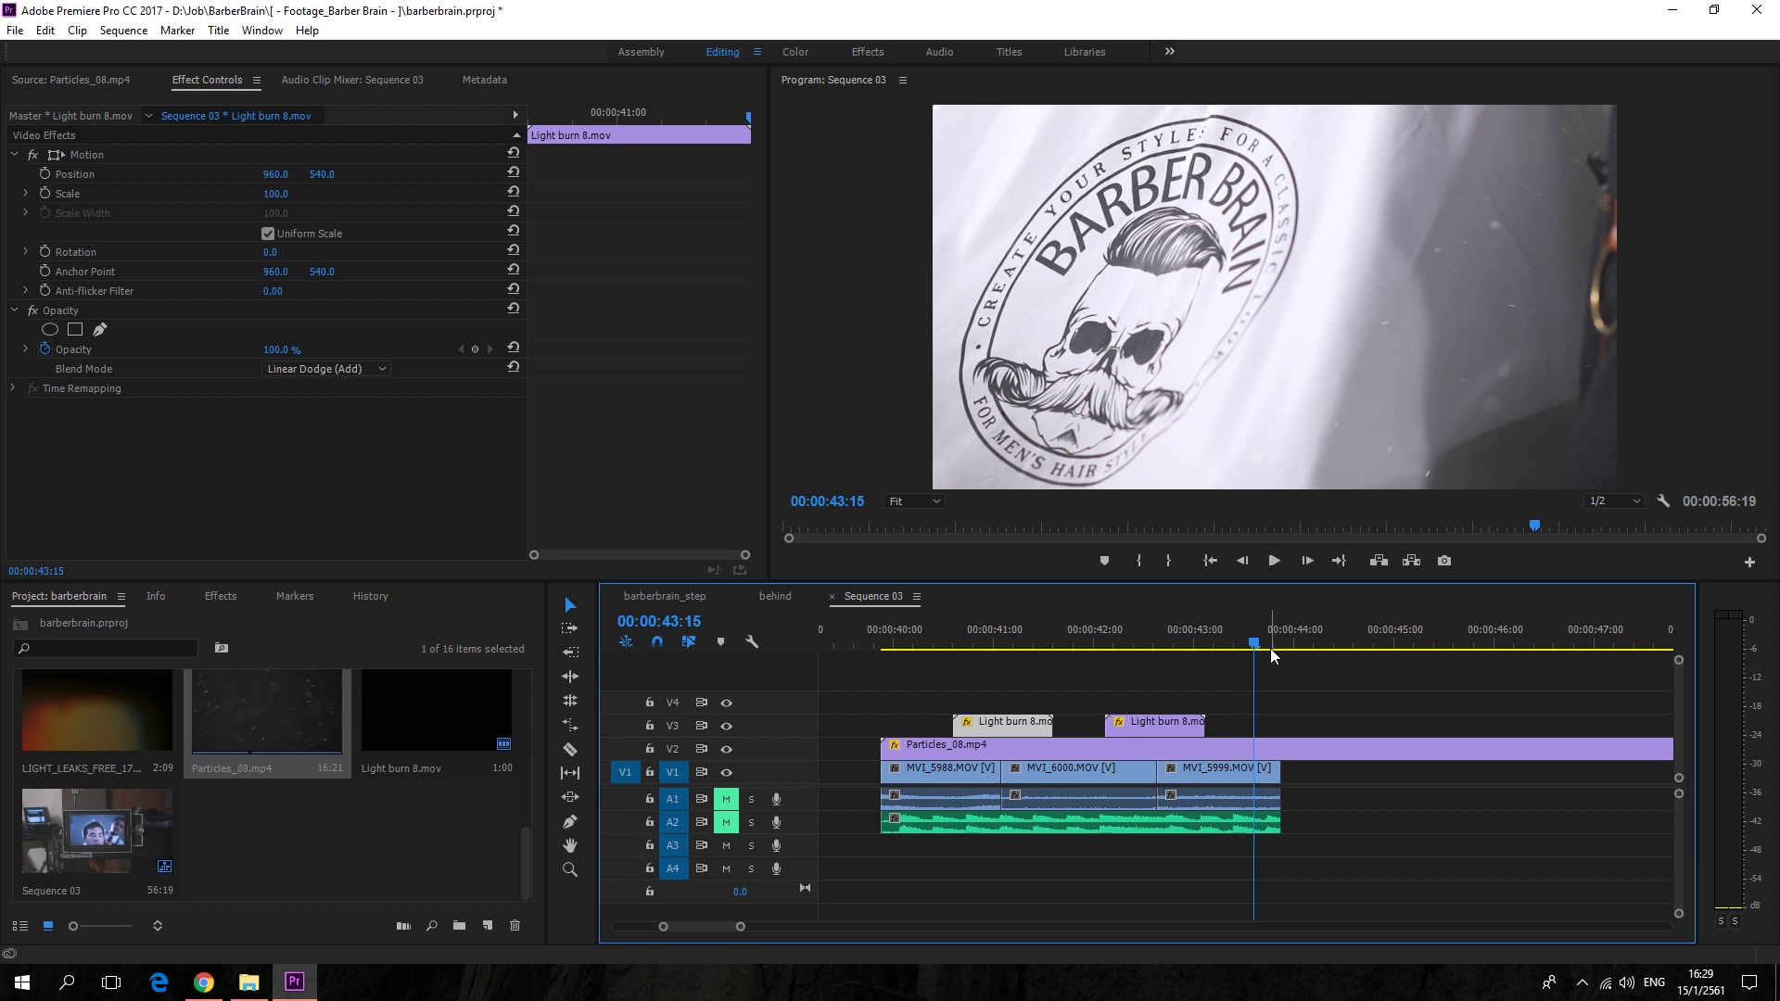
{"action": "left_click_drag", "start_coordinate": [1271, 651], "coordinate": [1227, 650]}
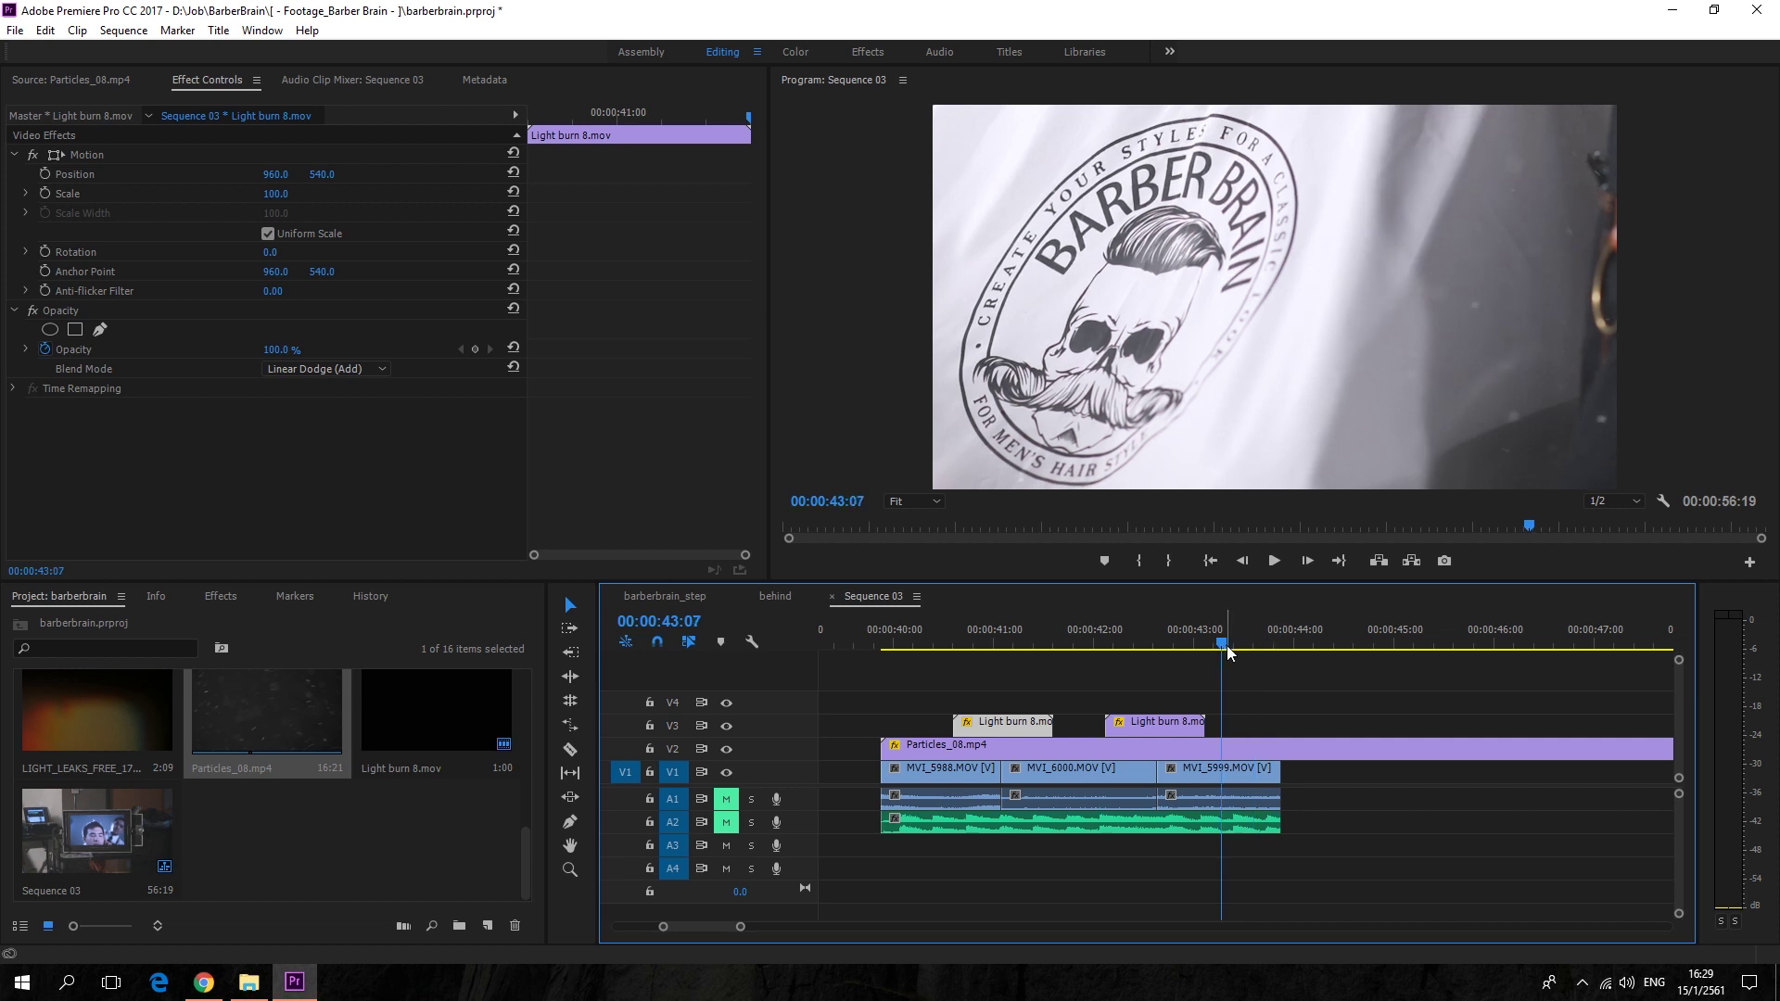